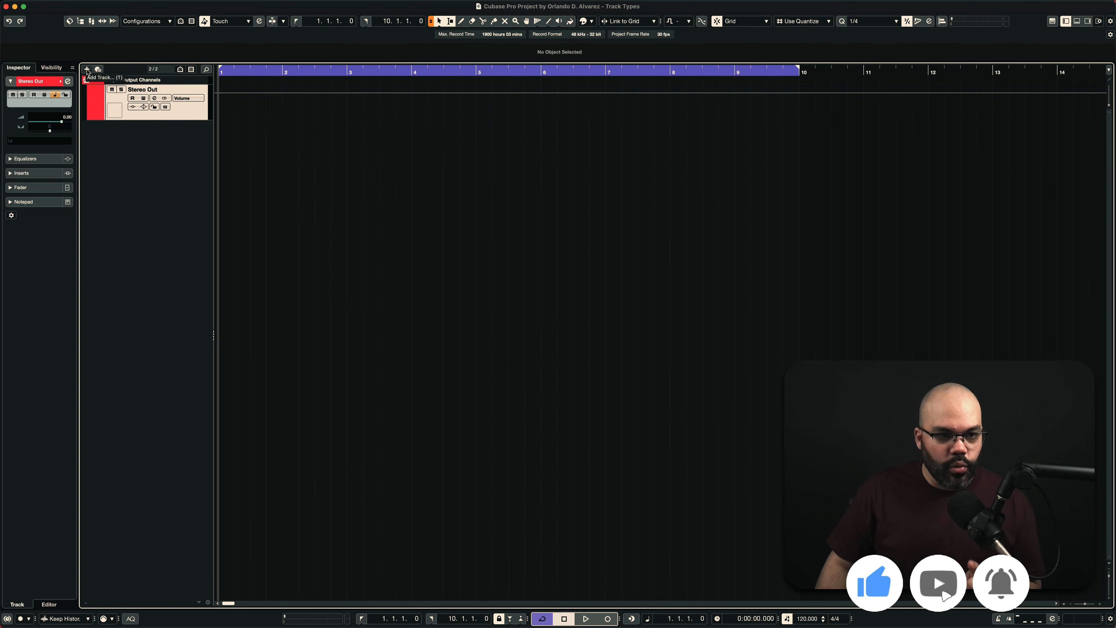
Open the Add Track dialog, examine the additional track types under More Tracks, and close the dialog
click(87, 69)
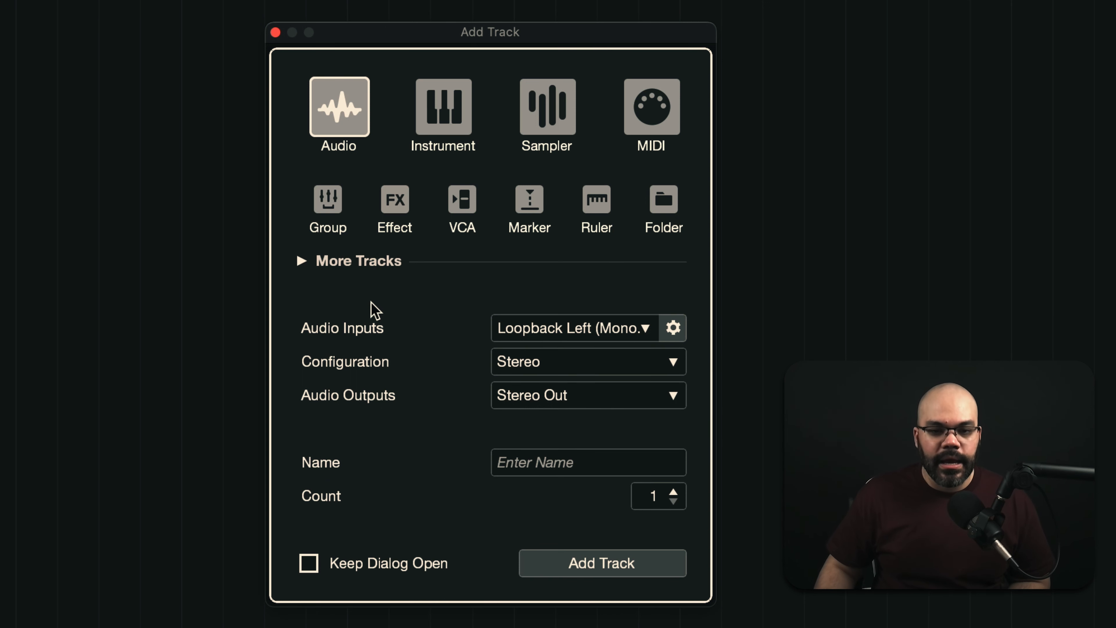
click(301, 263)
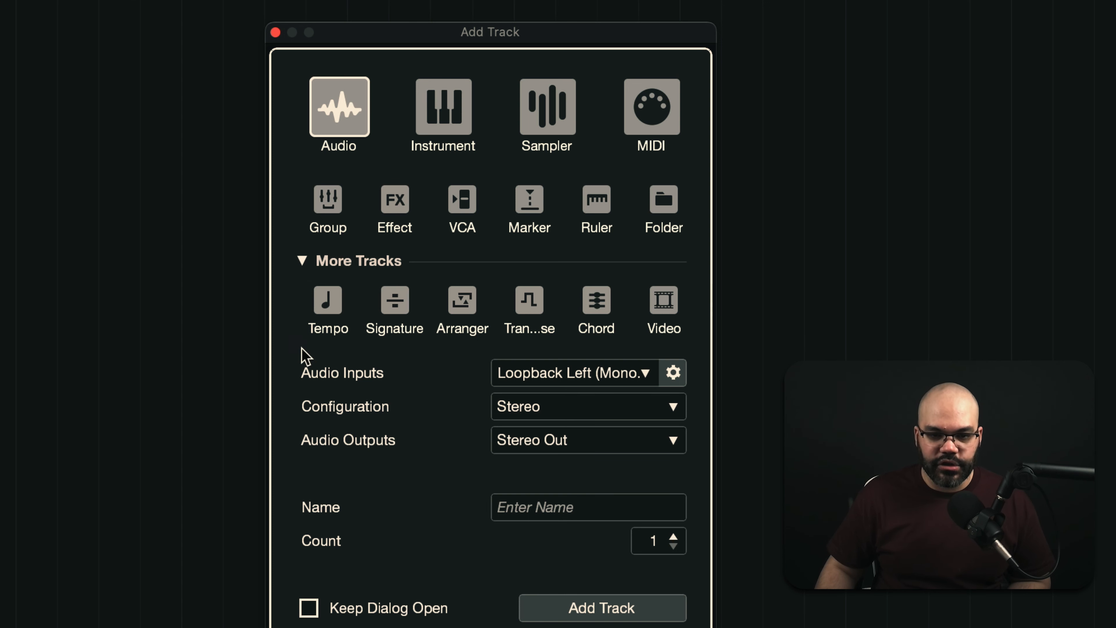
click(301, 262)
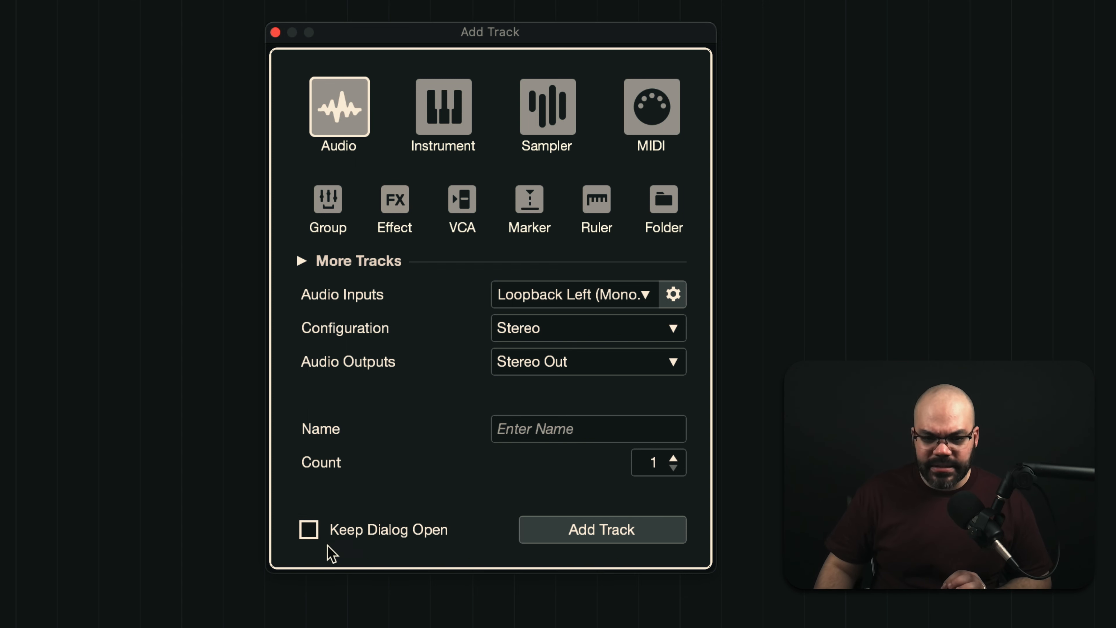
click(308, 530)
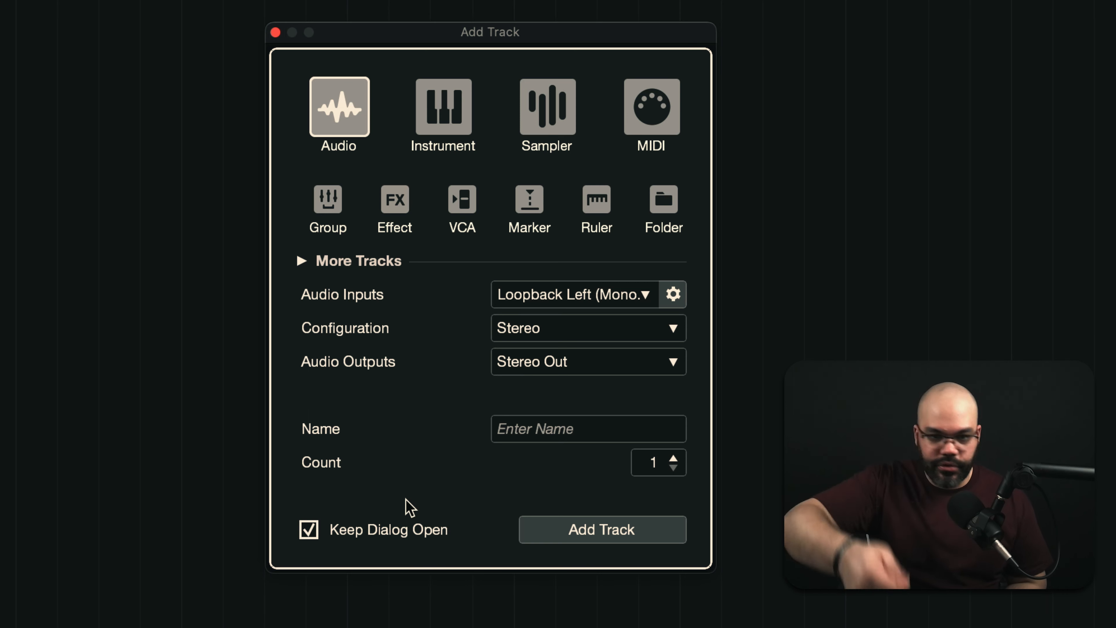
key(Escape)
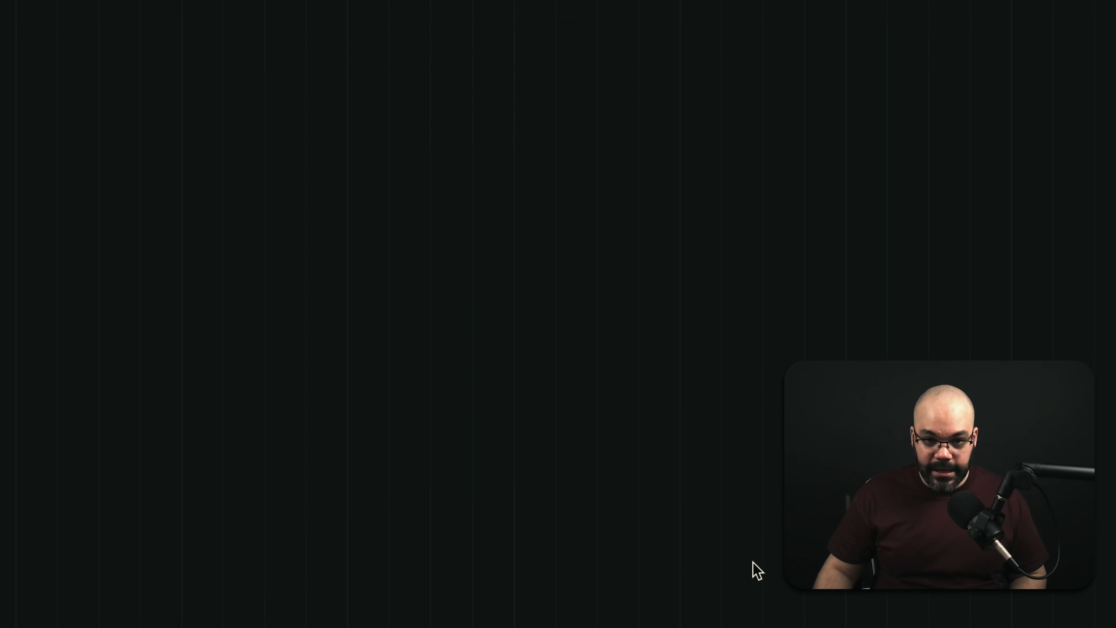
Set the Add Track dialog to stay open and add several stereo audio tracks with the default names
key(t)
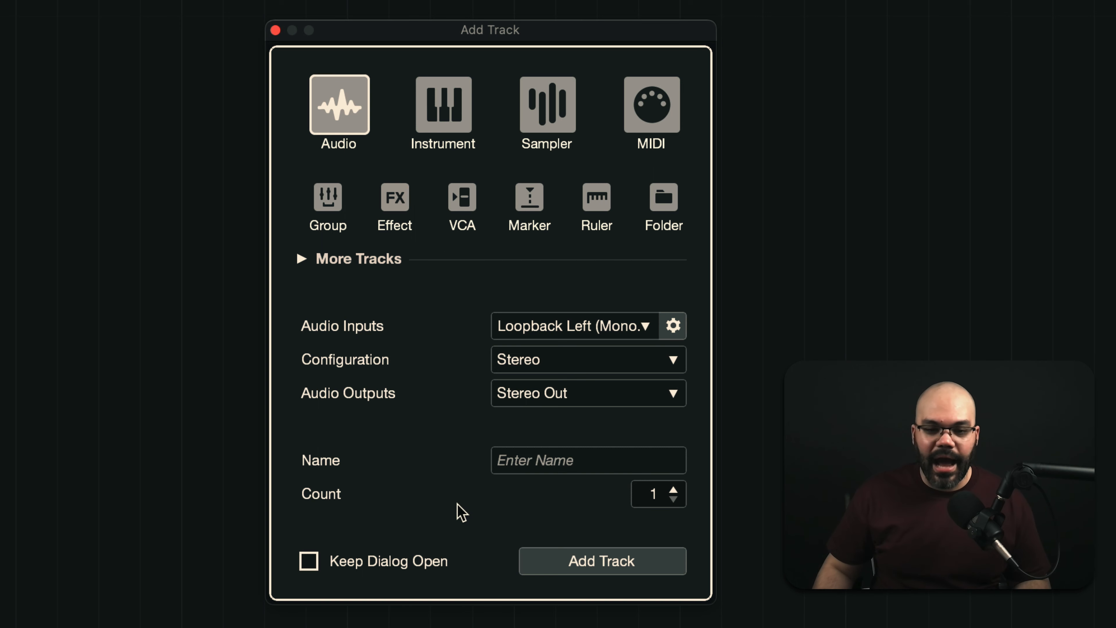
click(307, 564)
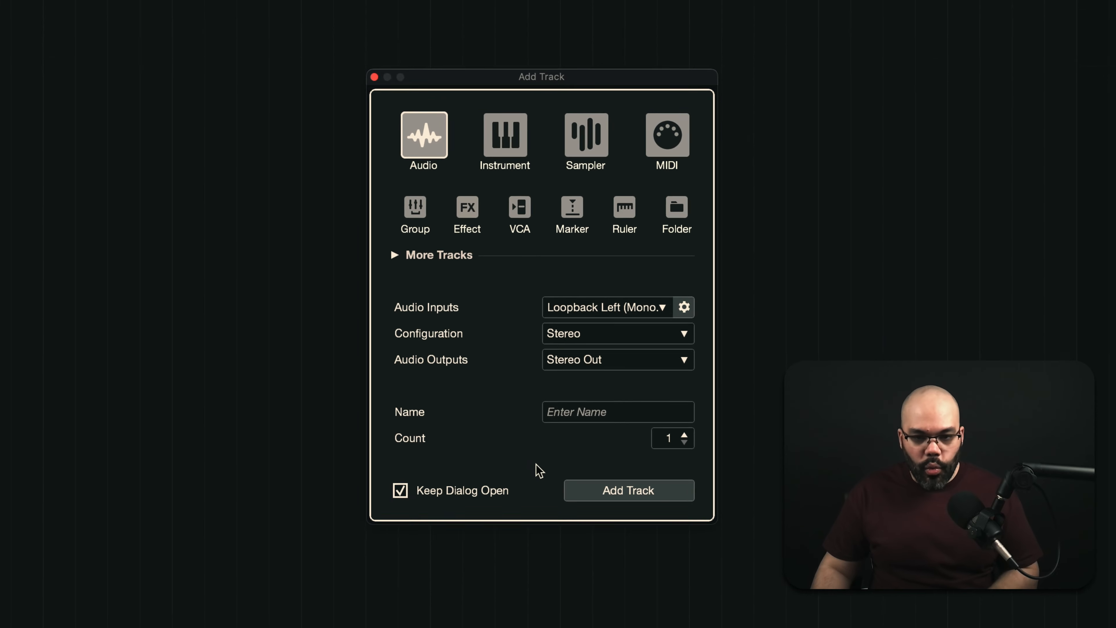
click(633, 499)
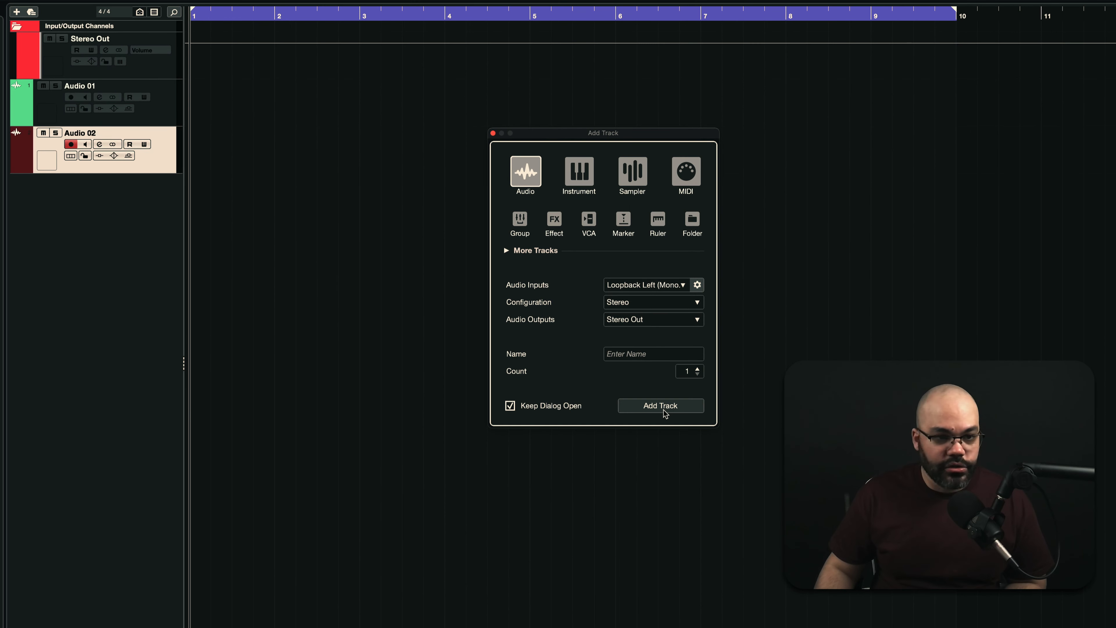
click(665, 410)
click(665, 411)
click(665, 411)
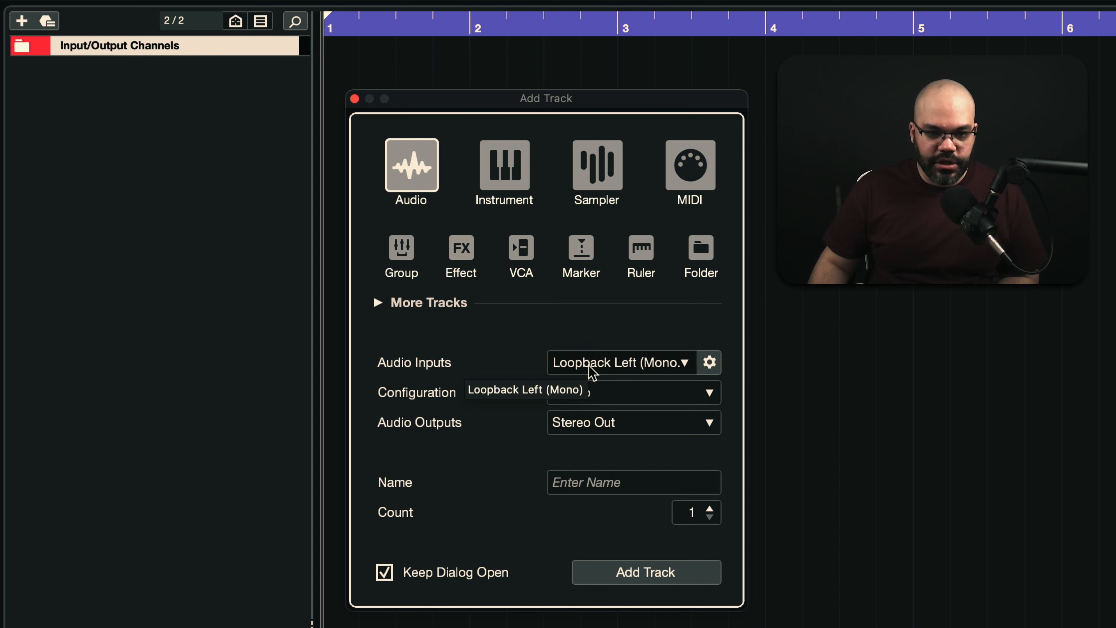
Examine the available audio inputs, channel configurations and audio outputs for a new audio track
click(638, 361)
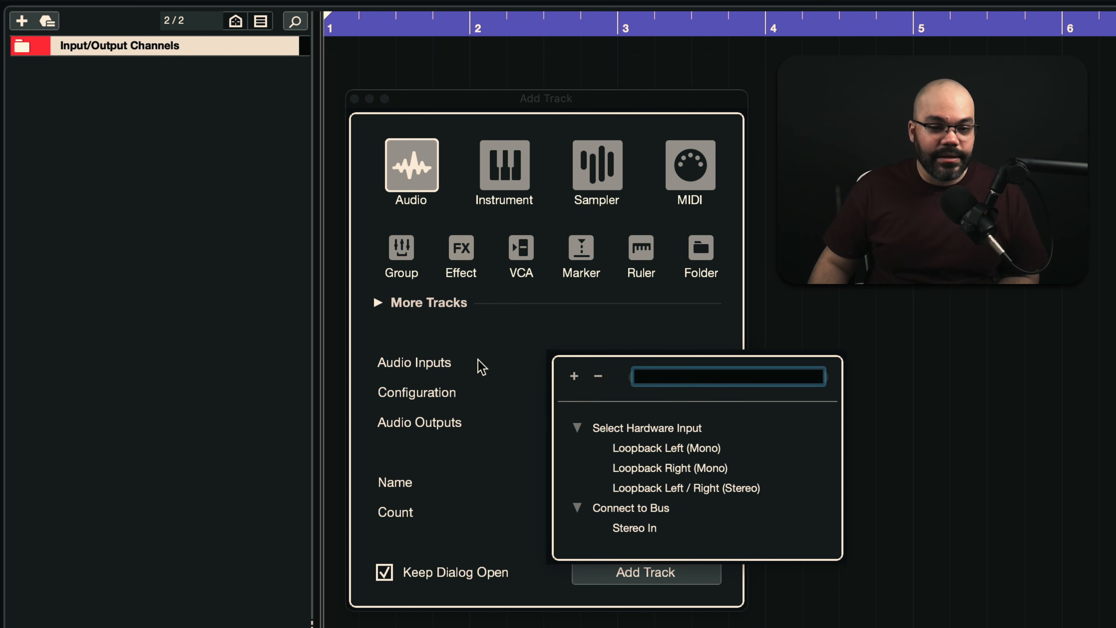
click(503, 354)
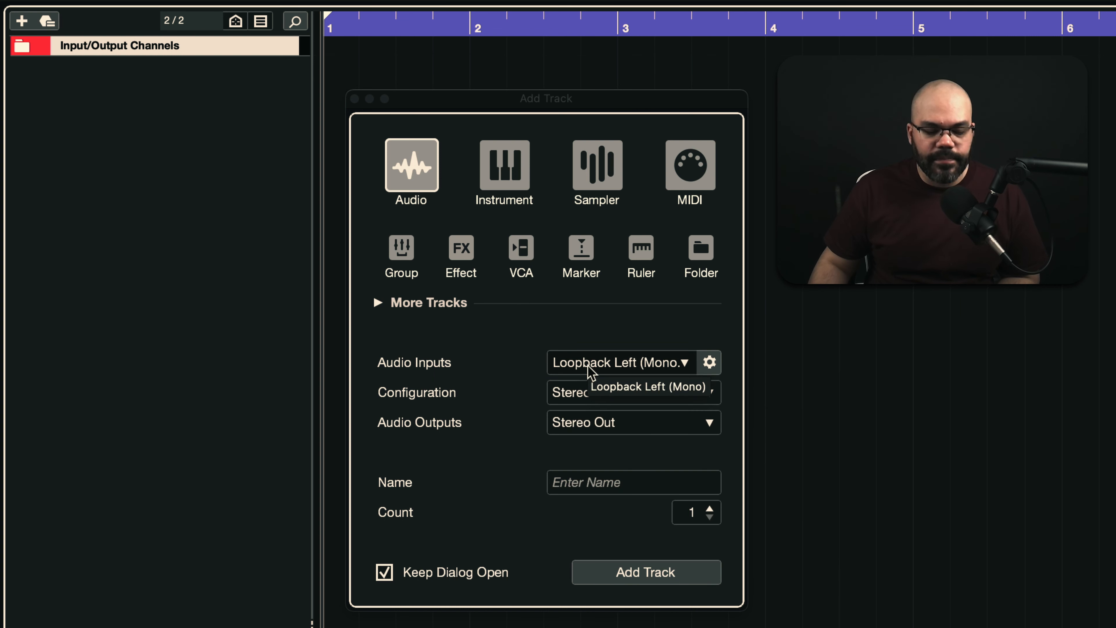
click(563, 395)
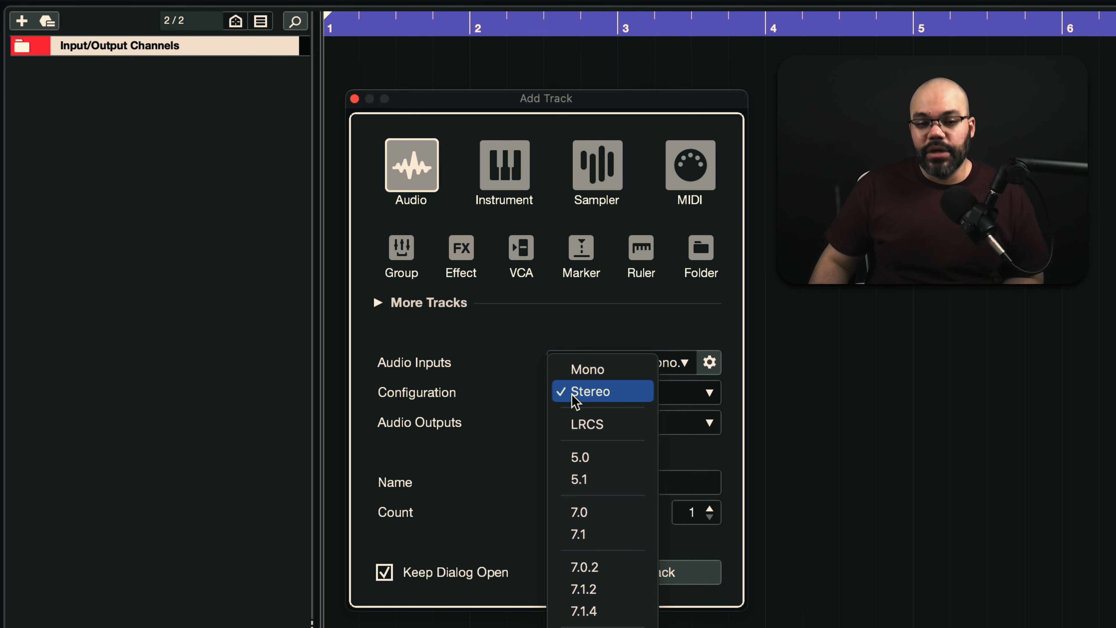
click(543, 402)
click(589, 431)
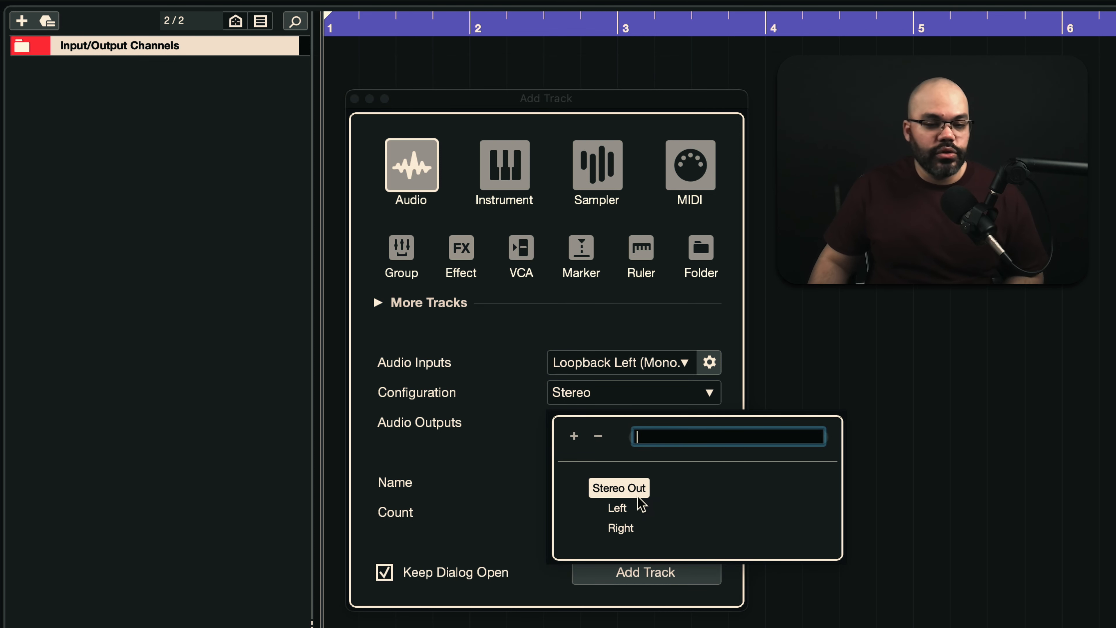
click(506, 460)
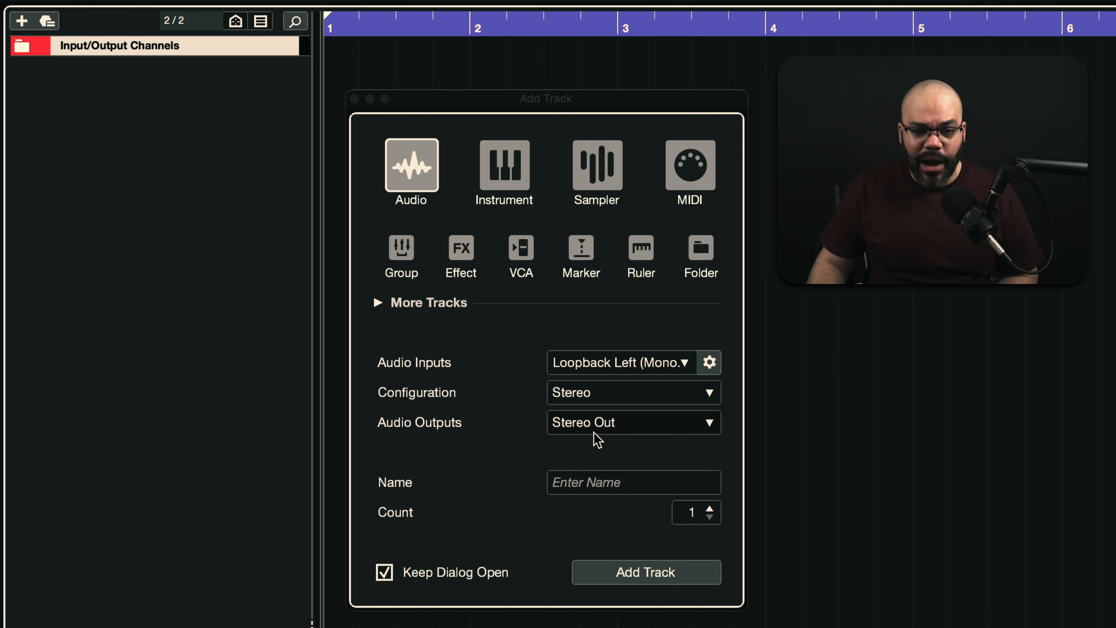
Add one stereo audio track named Vox
click(589, 489)
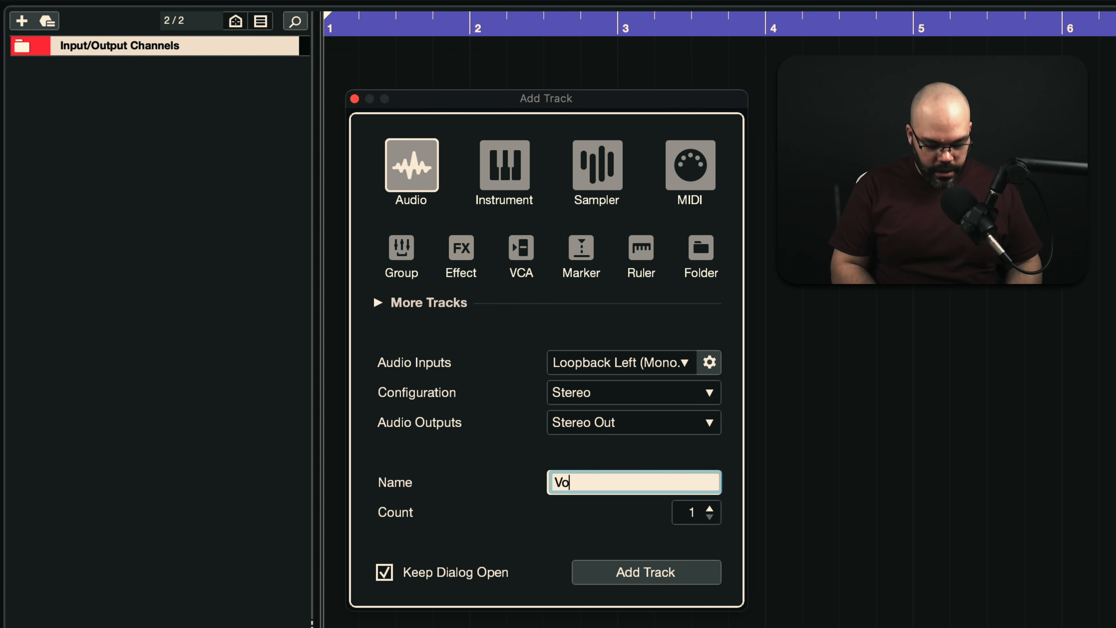
text(Vox)
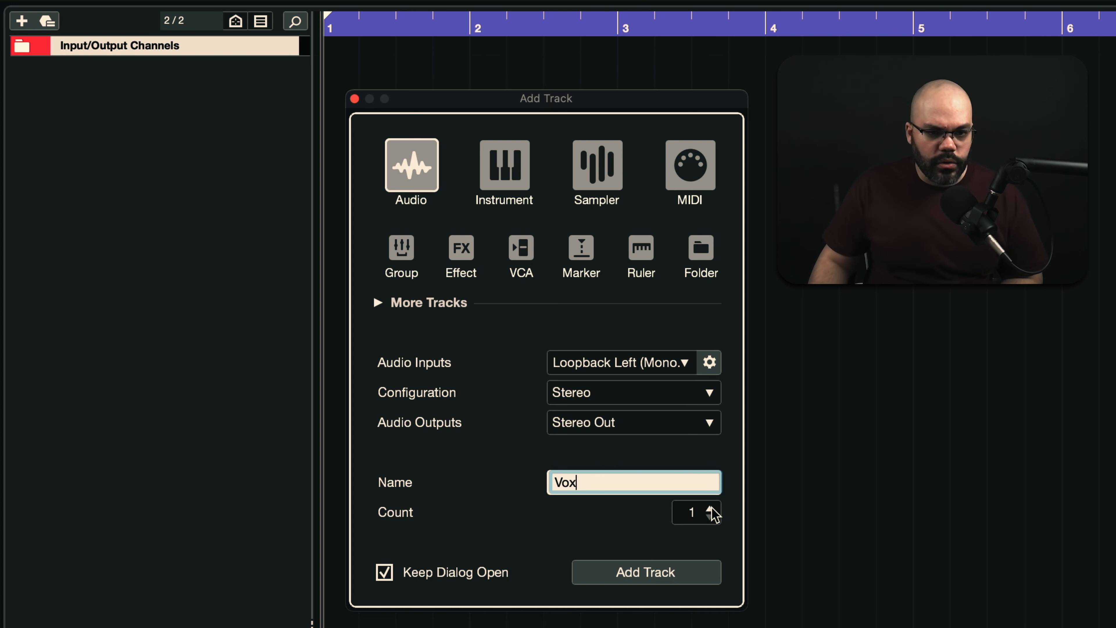
click(532, 457)
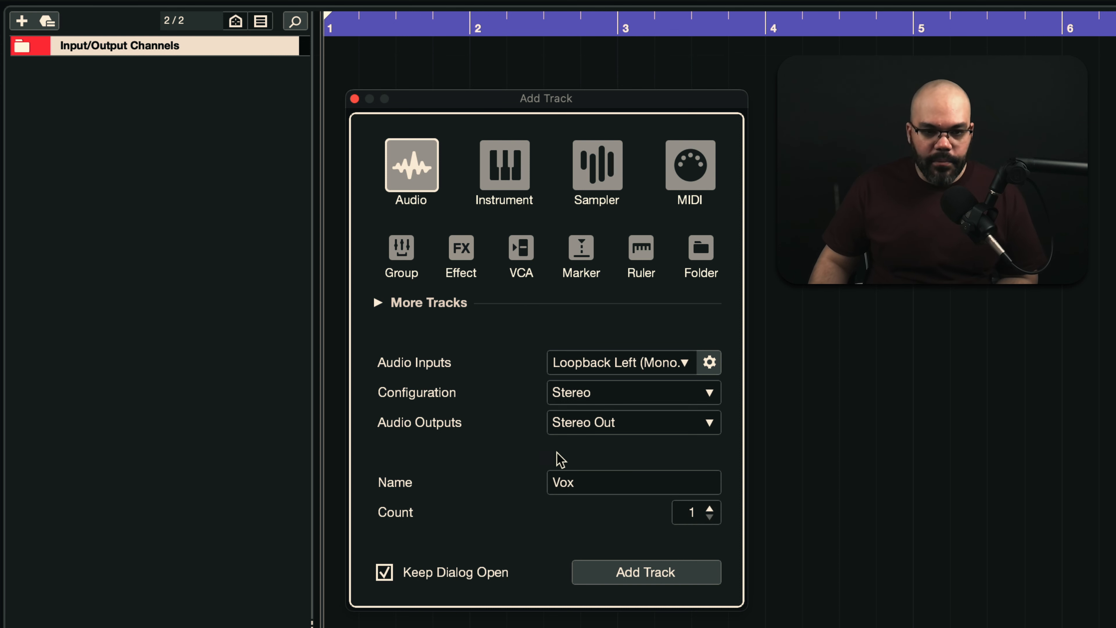
click(666, 574)
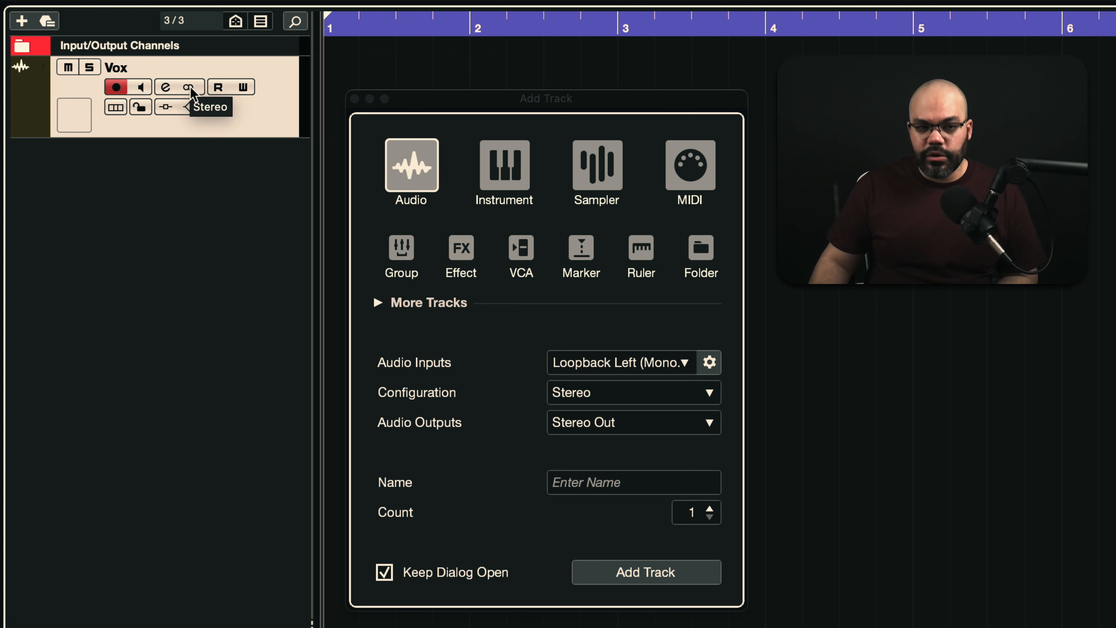
Remove the Vox track from the project
right_click(237, 115)
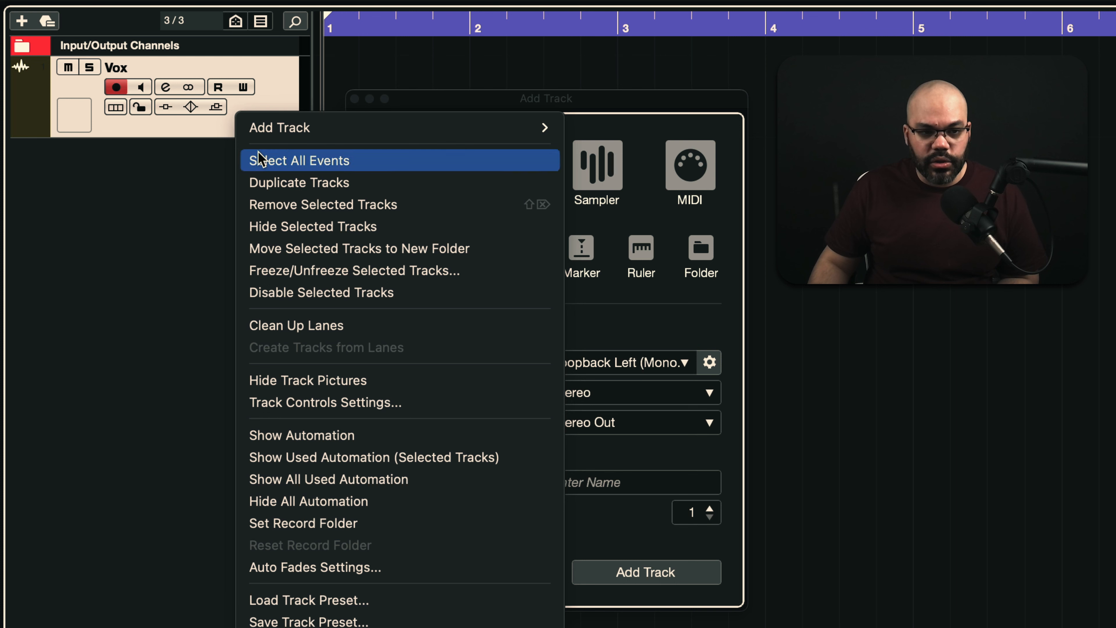
click(264, 205)
Add three mono audio tracks named Vox, with Loopback Left as input and Stereo Out as output
click(574, 403)
click(581, 398)
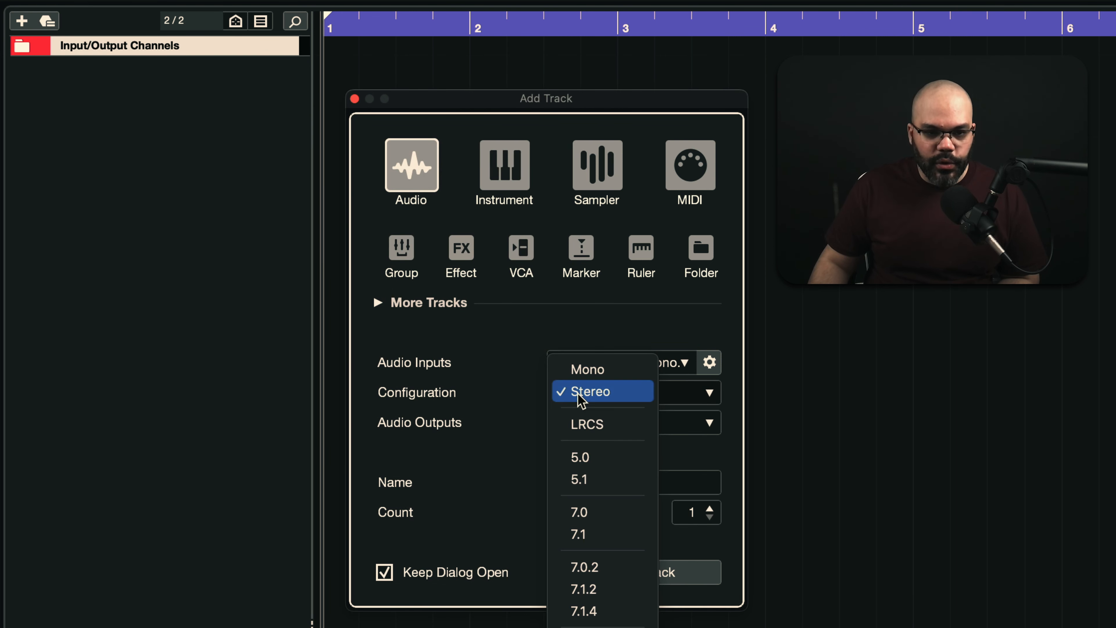
click(594, 377)
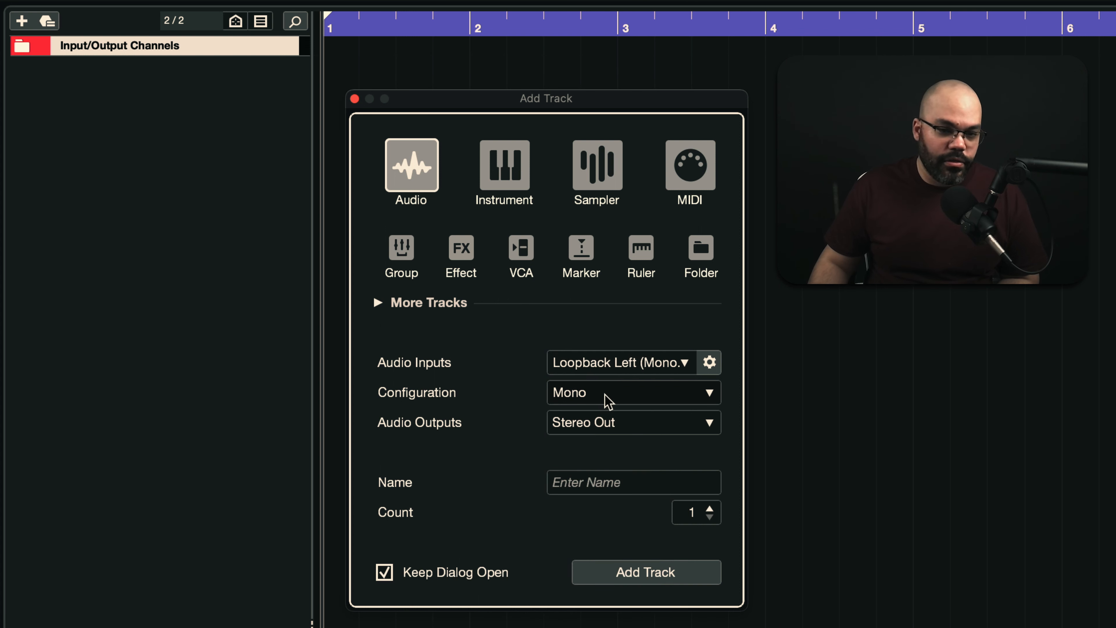
click(619, 481)
text(Vox)
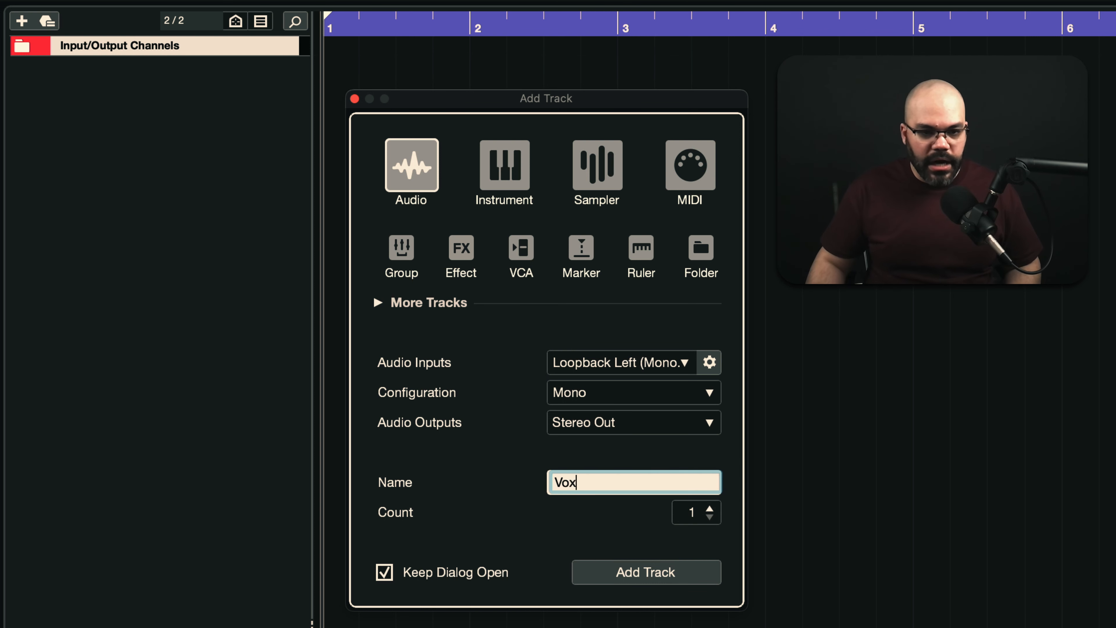
click(709, 509)
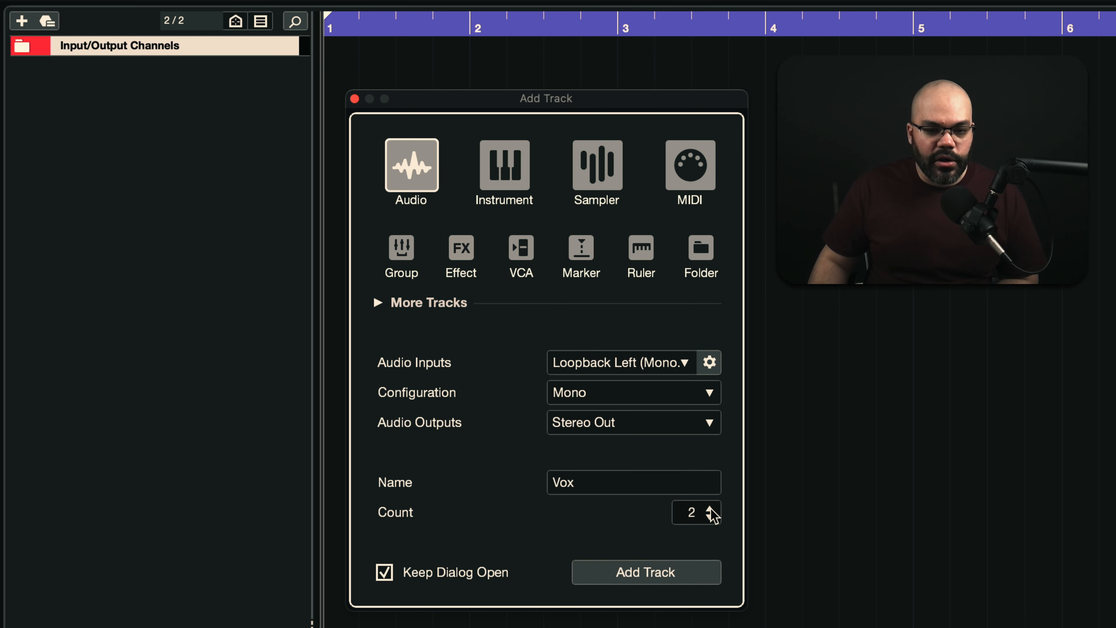
click(657, 577)
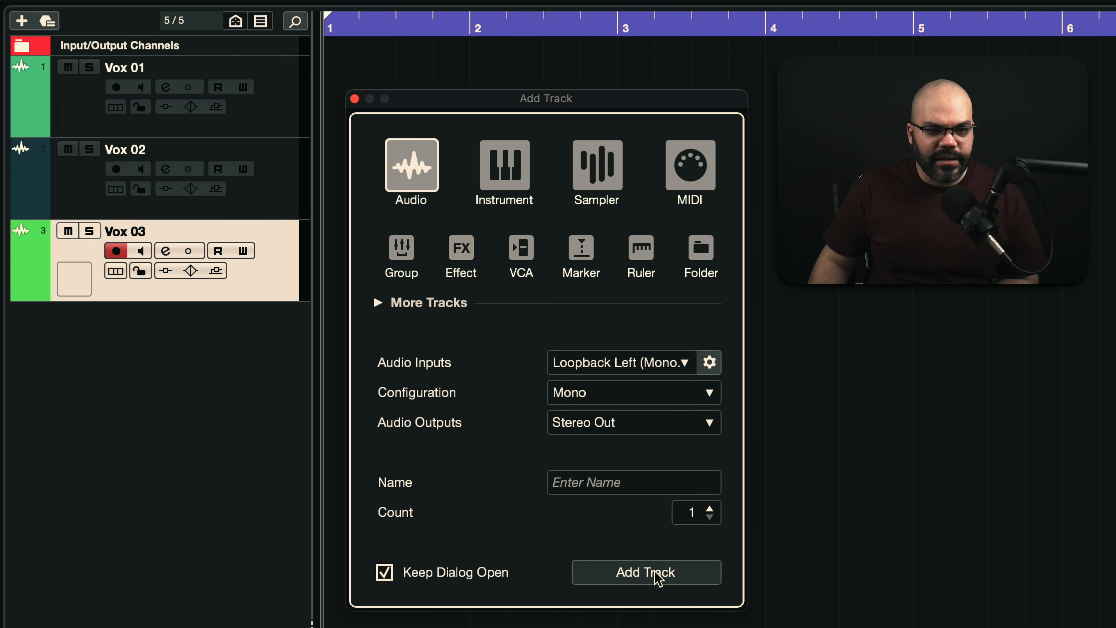
Select the three Vox tracks together to check their channel configuration
click(267, 132)
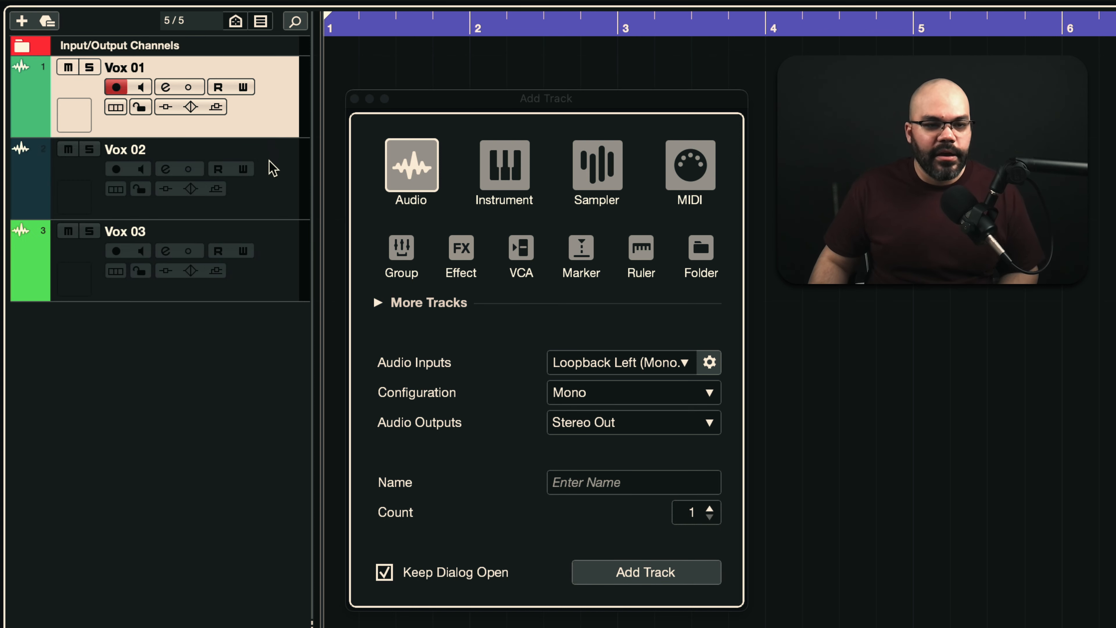
shift+click(264, 193)
shift+click(266, 233)
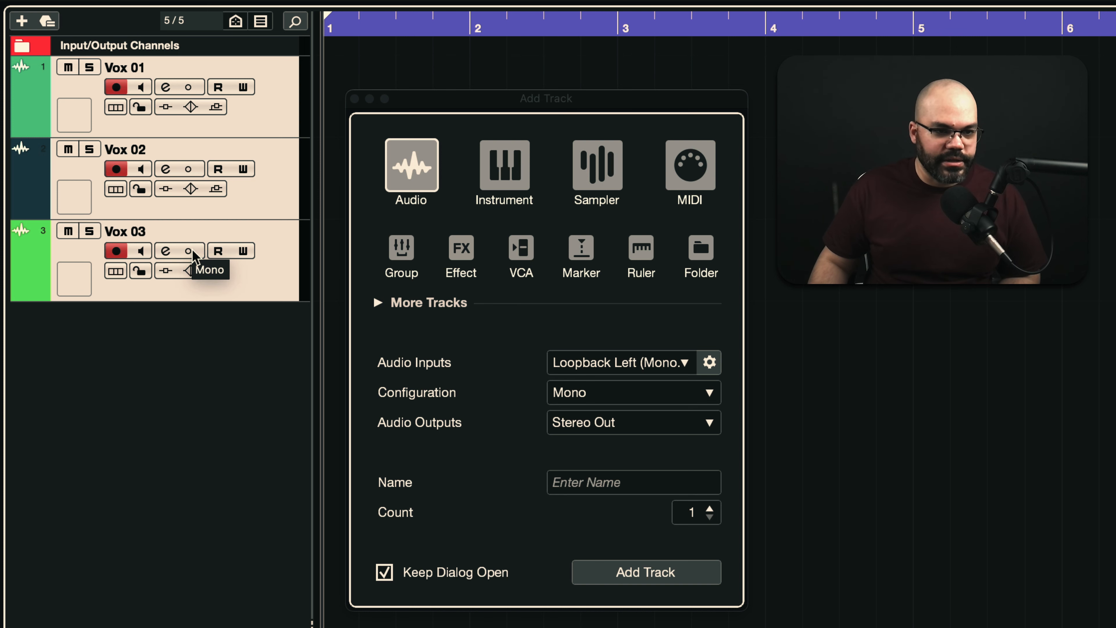
Select each Vox track individually, and switch record enable off and back on for Vox 03
click(281, 132)
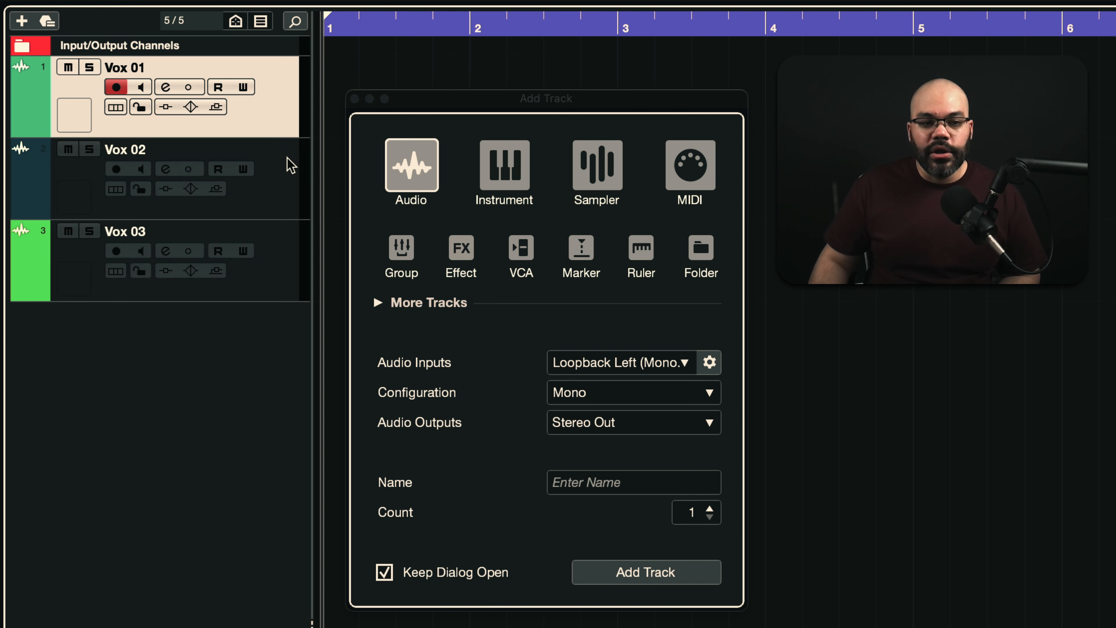
click(288, 196)
click(275, 262)
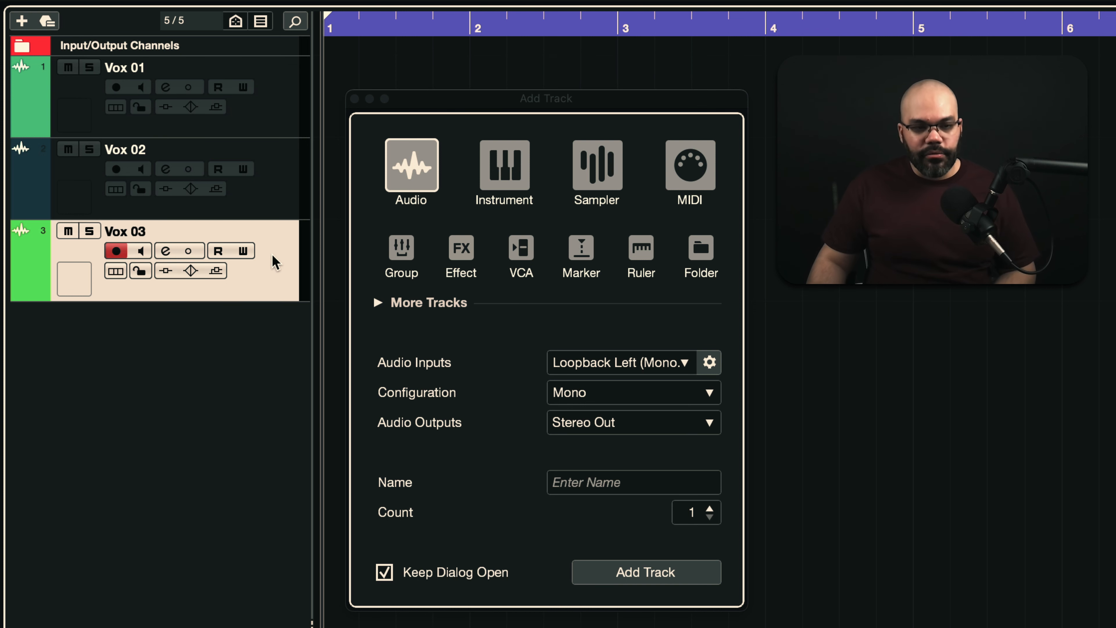
click(117, 253)
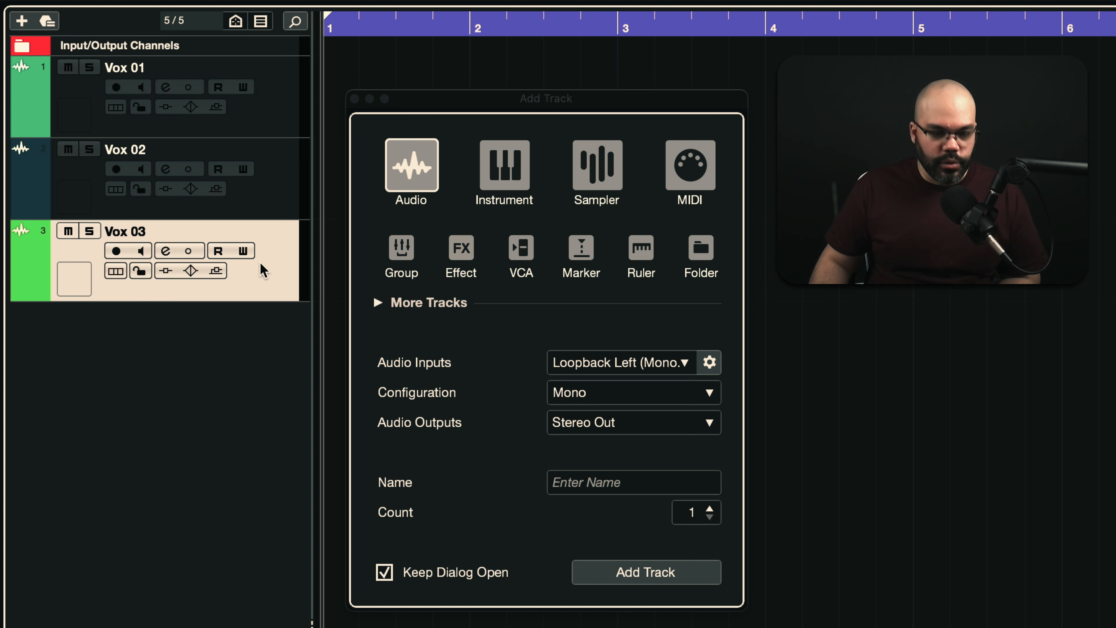
click(116, 251)
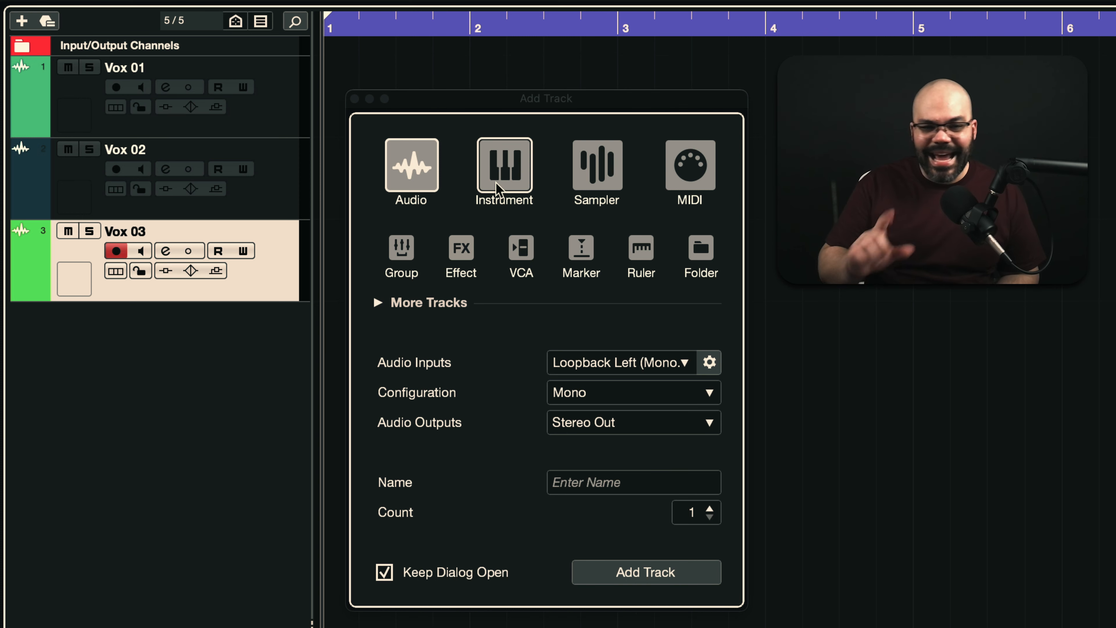
Add two instrument tracks named LABS, with LABS as the instrument and Stereo Out as the audio output
click(503, 184)
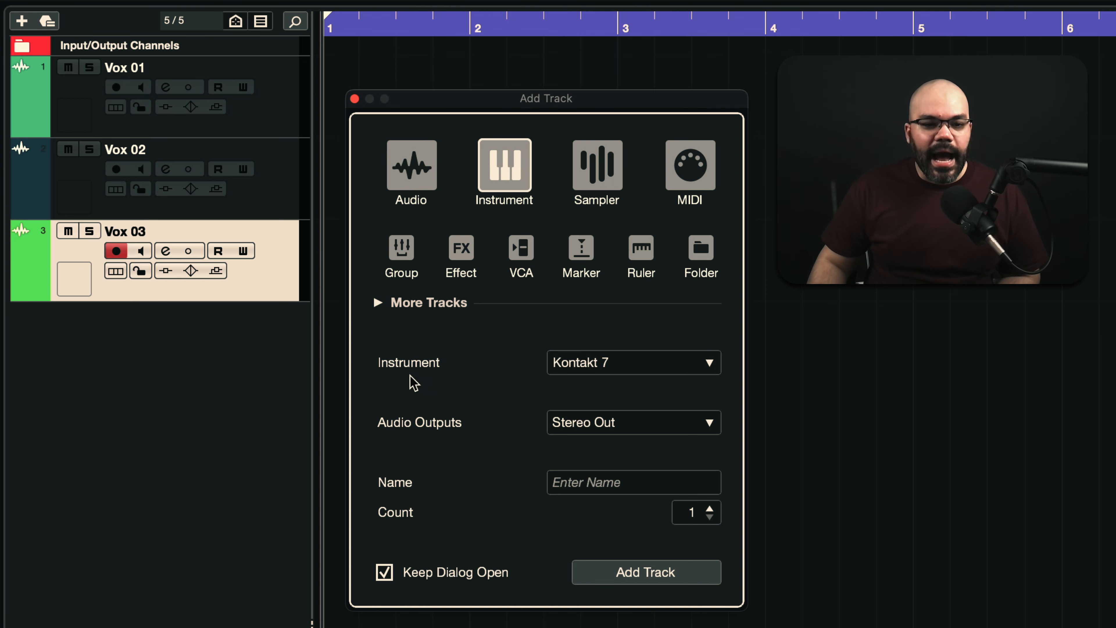
click(580, 367)
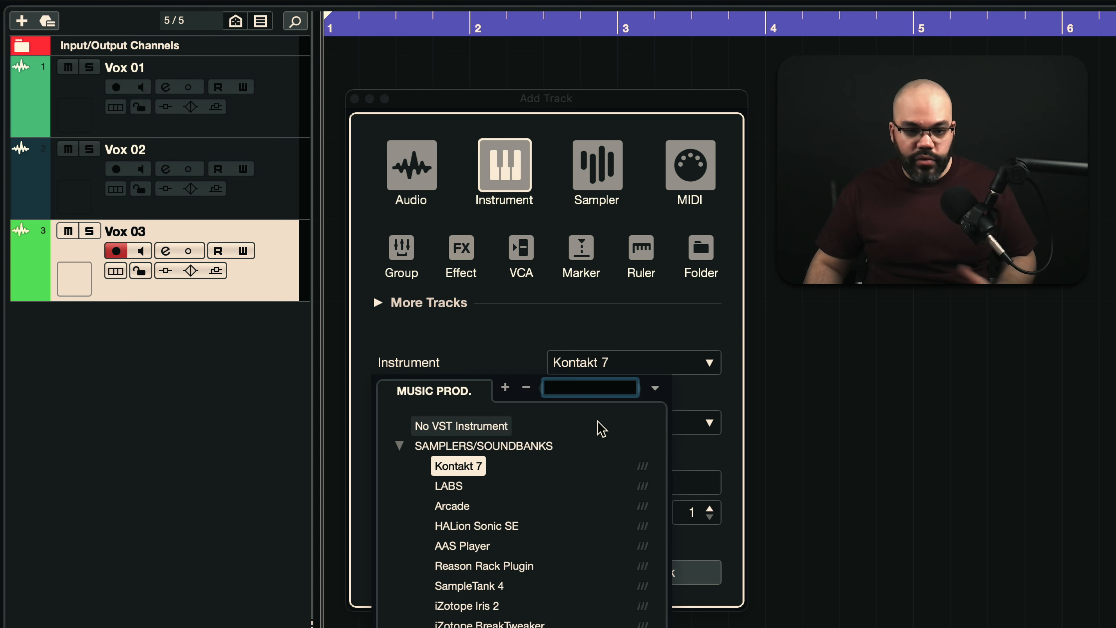
click(449, 486)
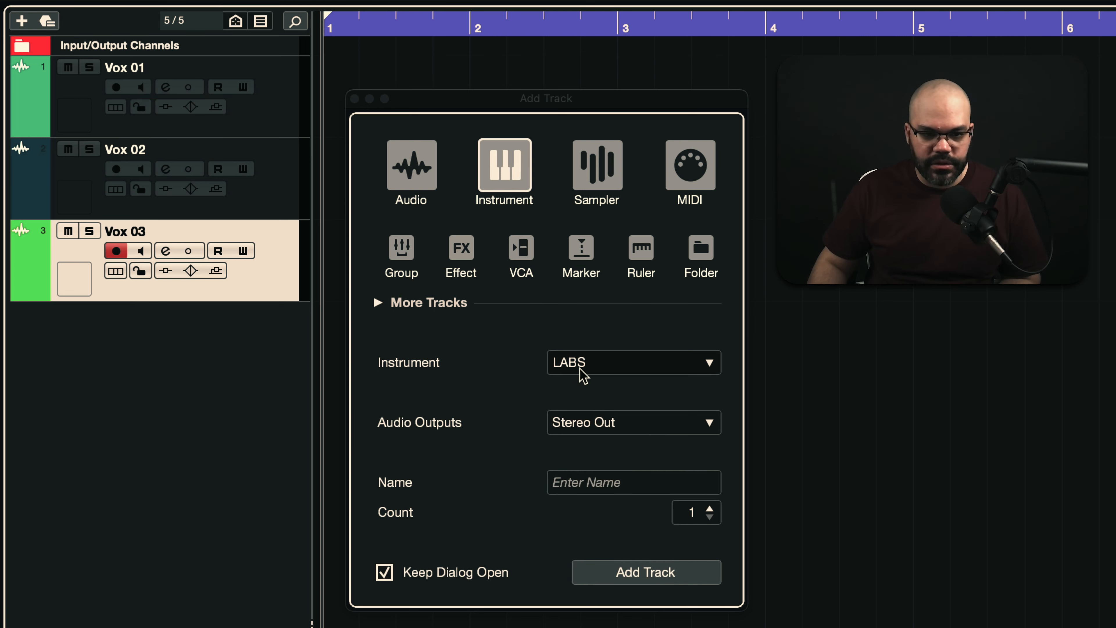
click(633, 433)
click(468, 443)
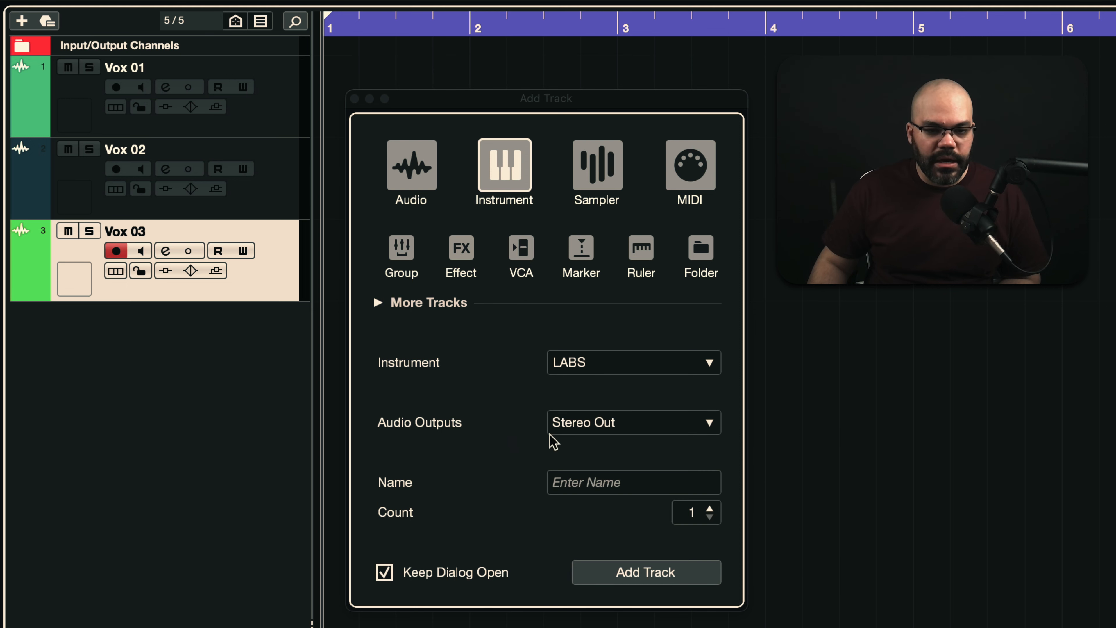
click(593, 482)
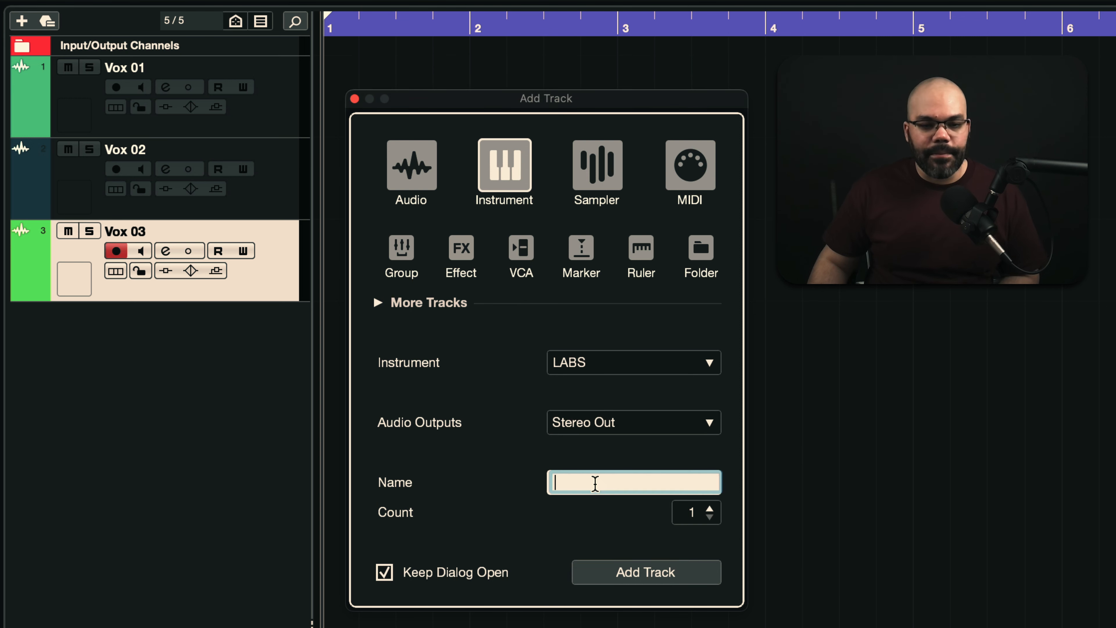
text(LABS)
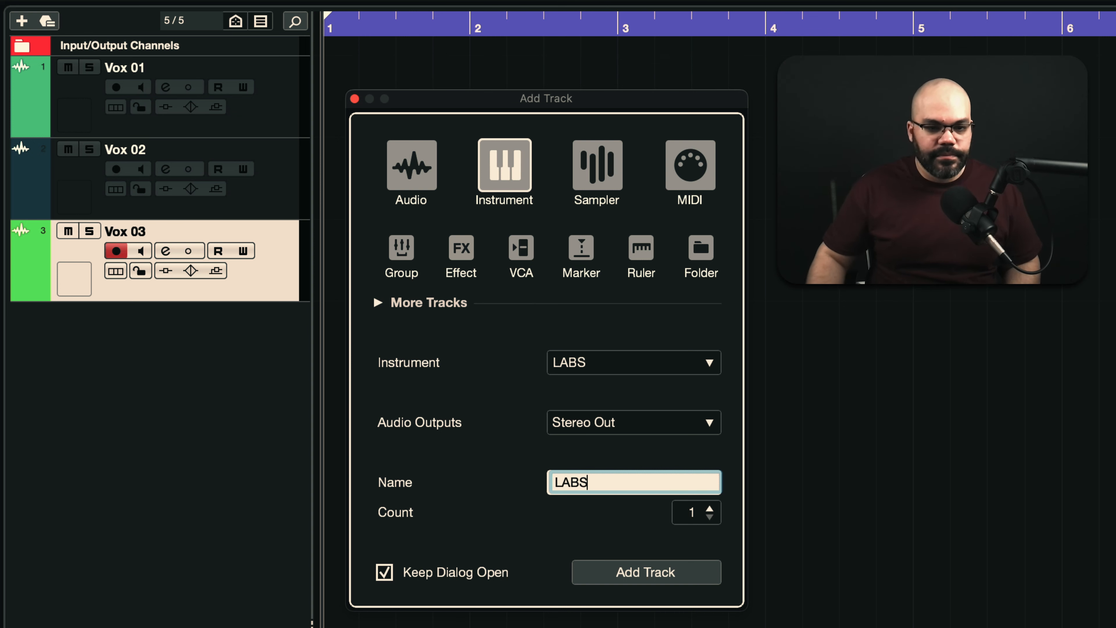
click(710, 509)
click(667, 567)
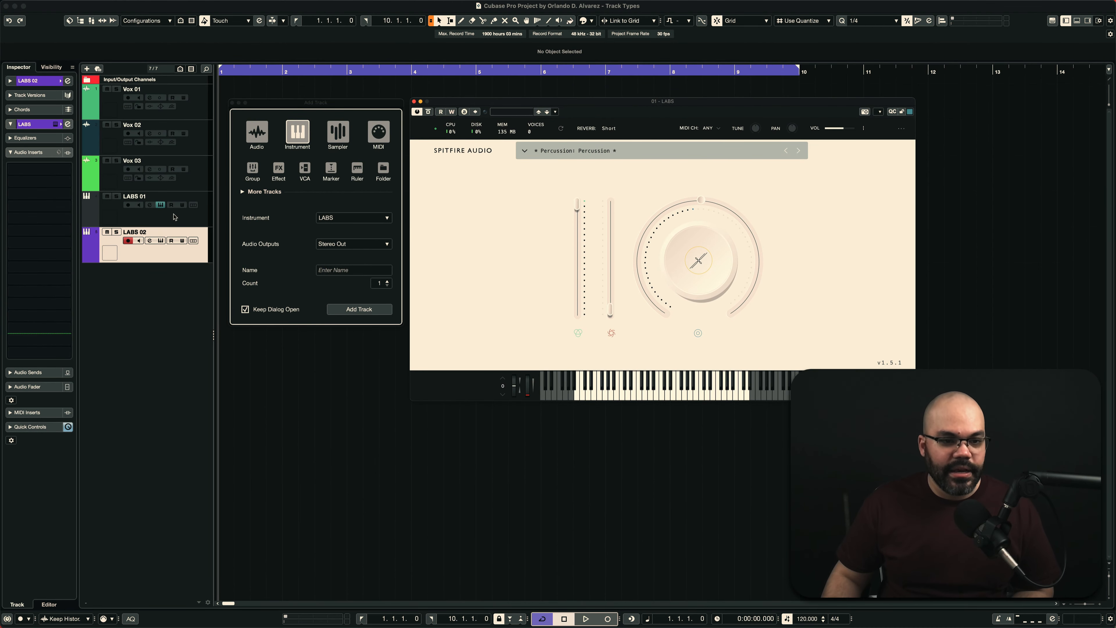
Select LABS 01 and LABS 02 in turn to compare the two instrument tracks
click(183, 218)
click(196, 258)
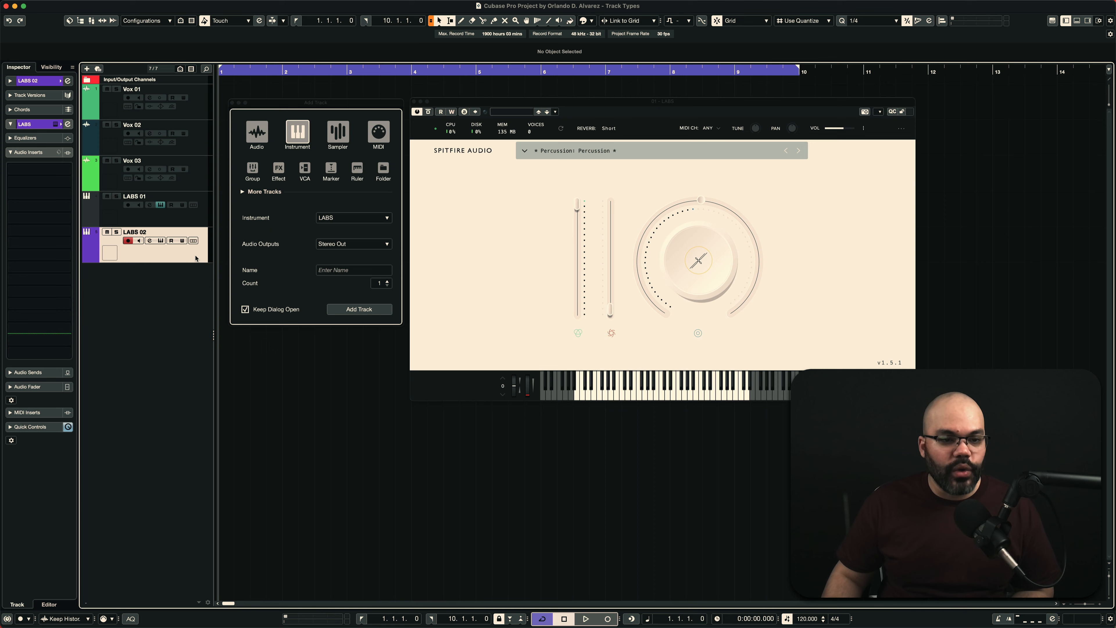
click(201, 220)
click(200, 258)
click(196, 217)
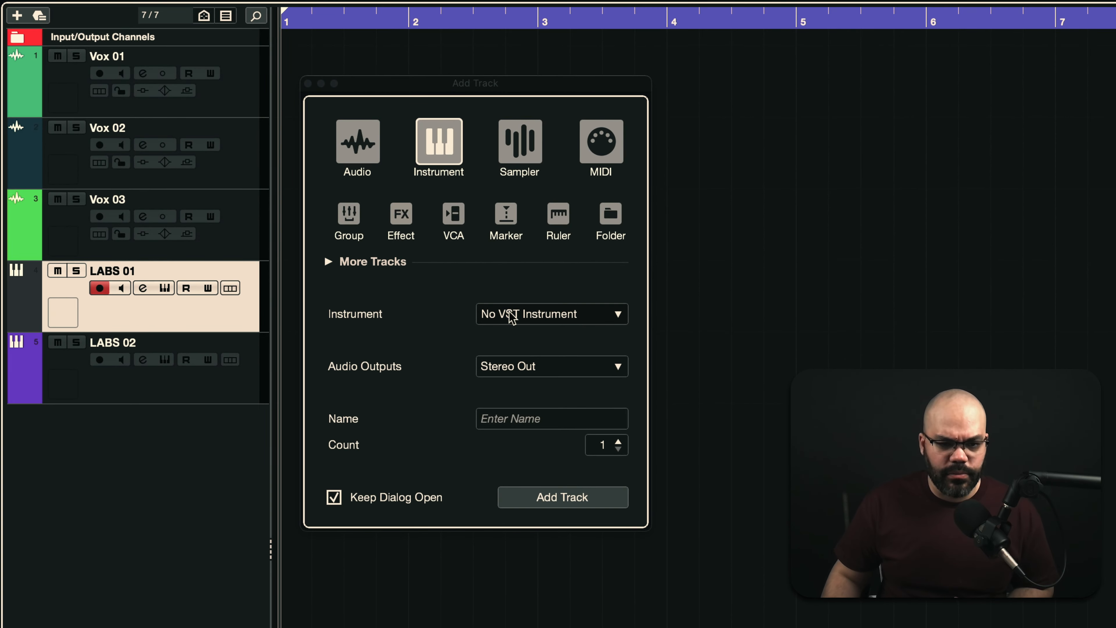
Add three unnamed instrument tracks with No VST Instrument and Stereo Out as the audio output
click(506, 314)
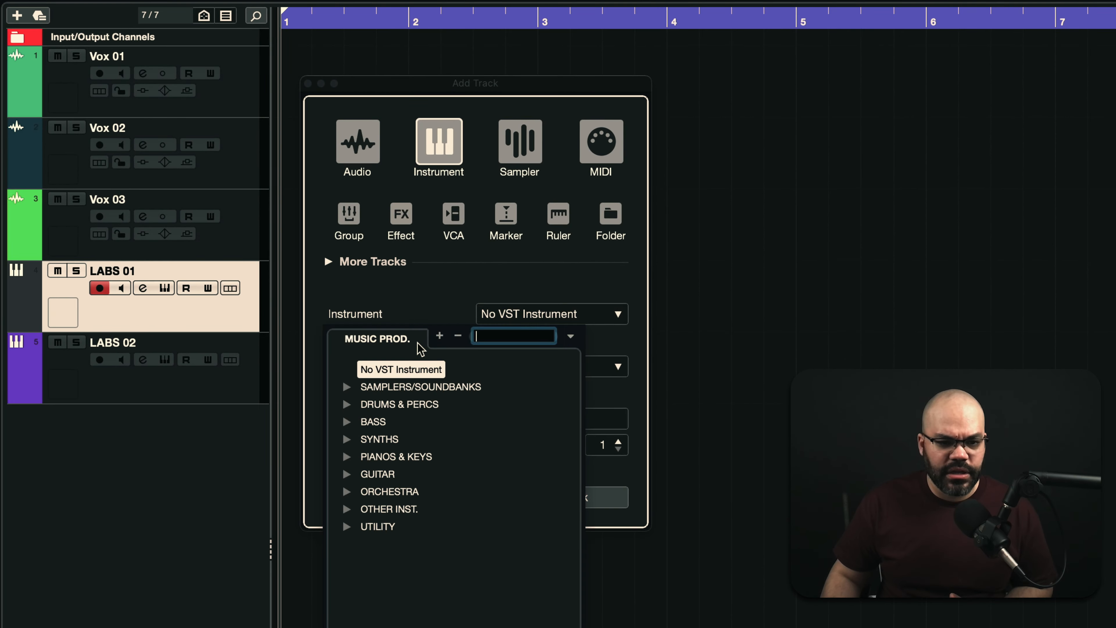
click(389, 374)
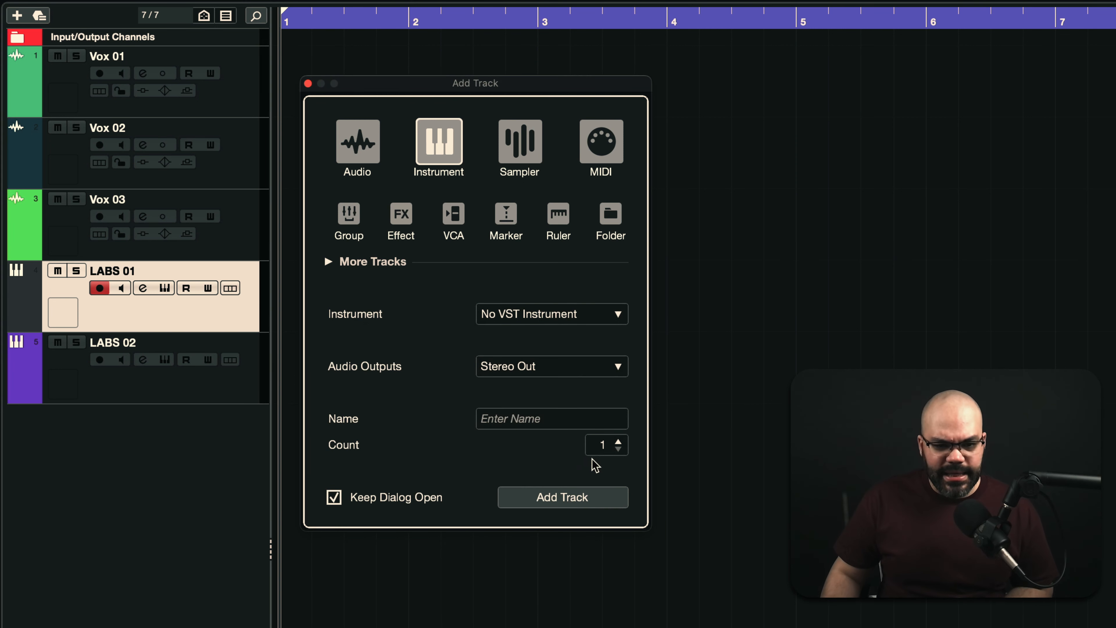
click(586, 492)
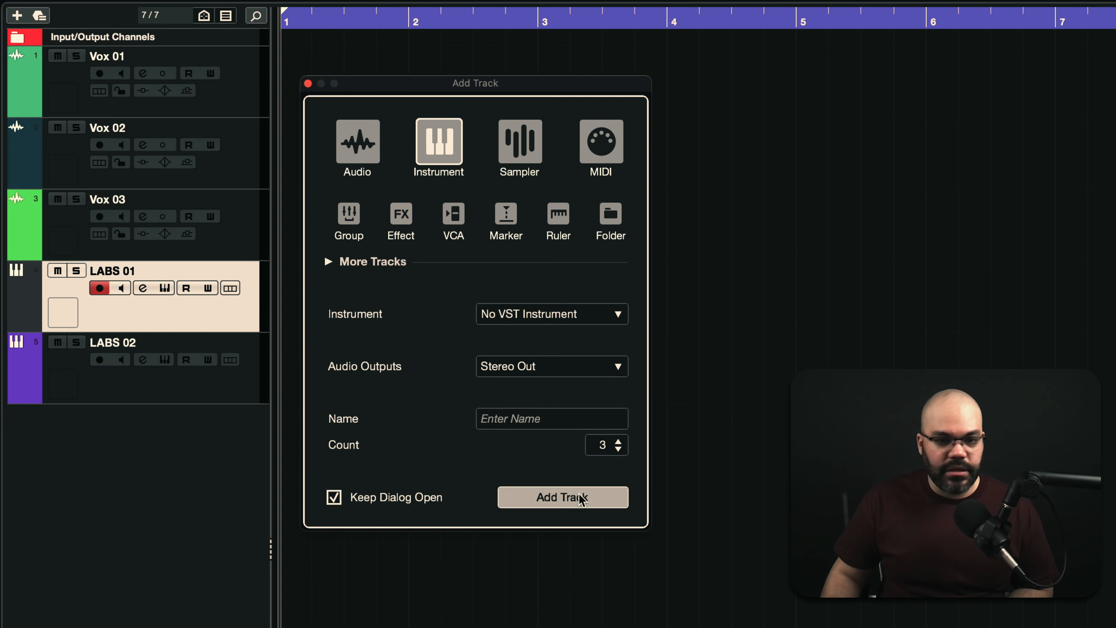
Select the three new instrument tracks together and move them below LABS 02
click(233, 467)
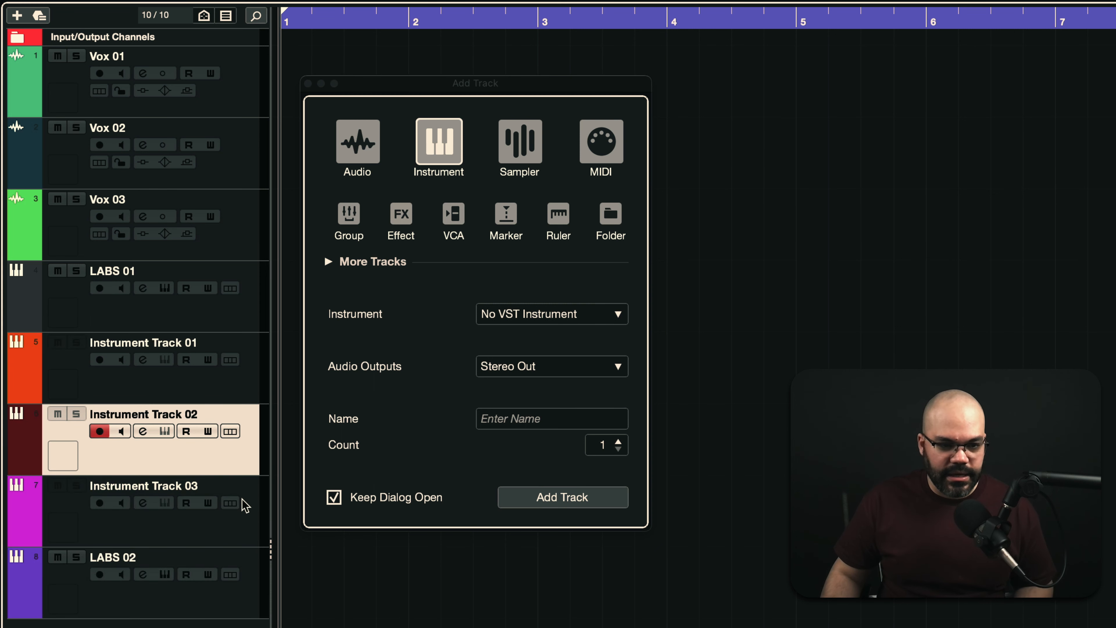
shift+click(232, 386)
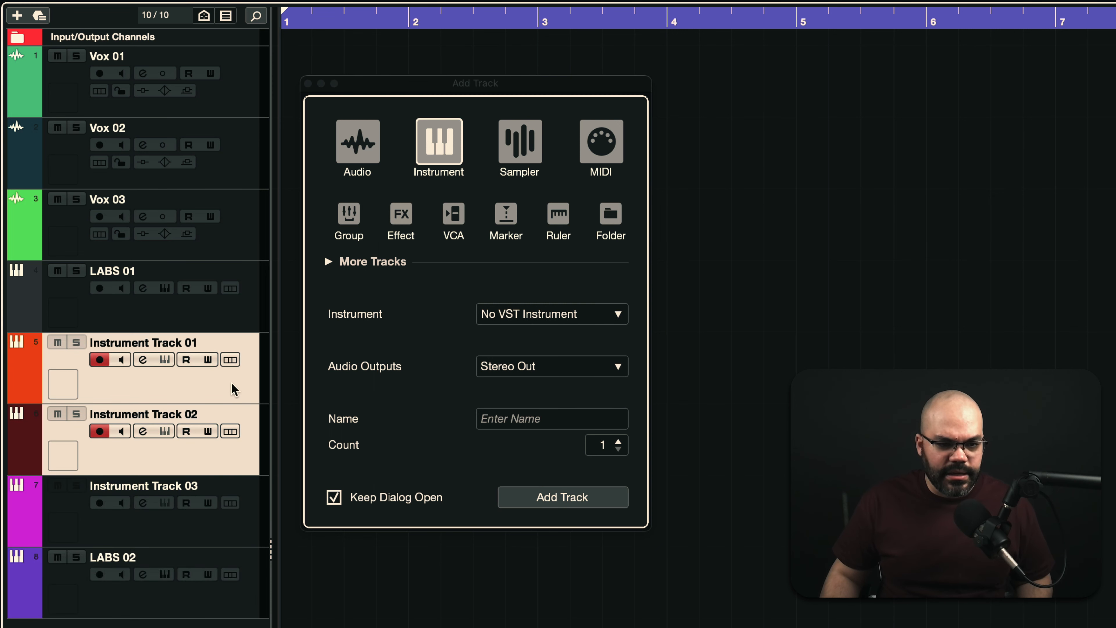
shift+click(226, 518)
drag(171, 411, 193, 575)
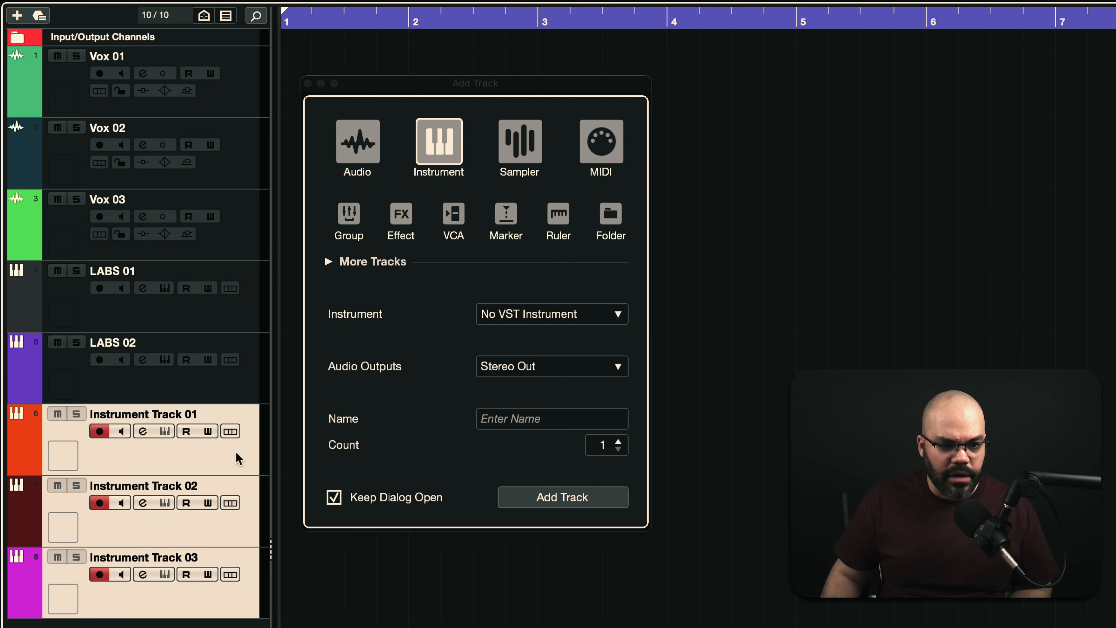
Review the three empty instrument tracks by selecting them together, ending with only Instrument Track 01 selected
click(237, 458)
shift+click(241, 530)
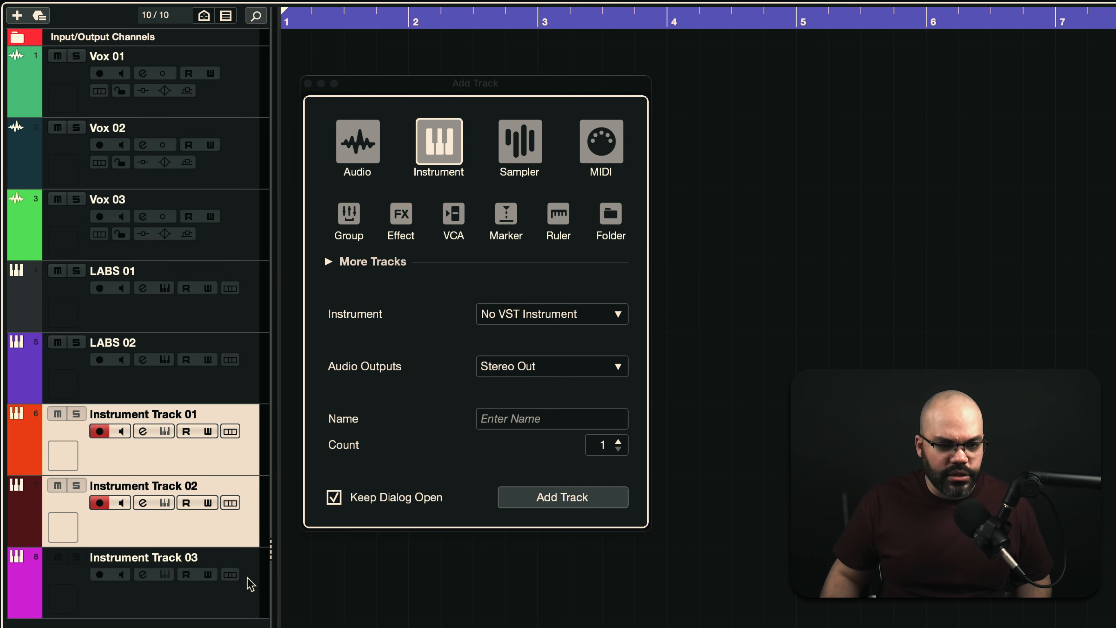
shift+click(249, 582)
click(229, 453)
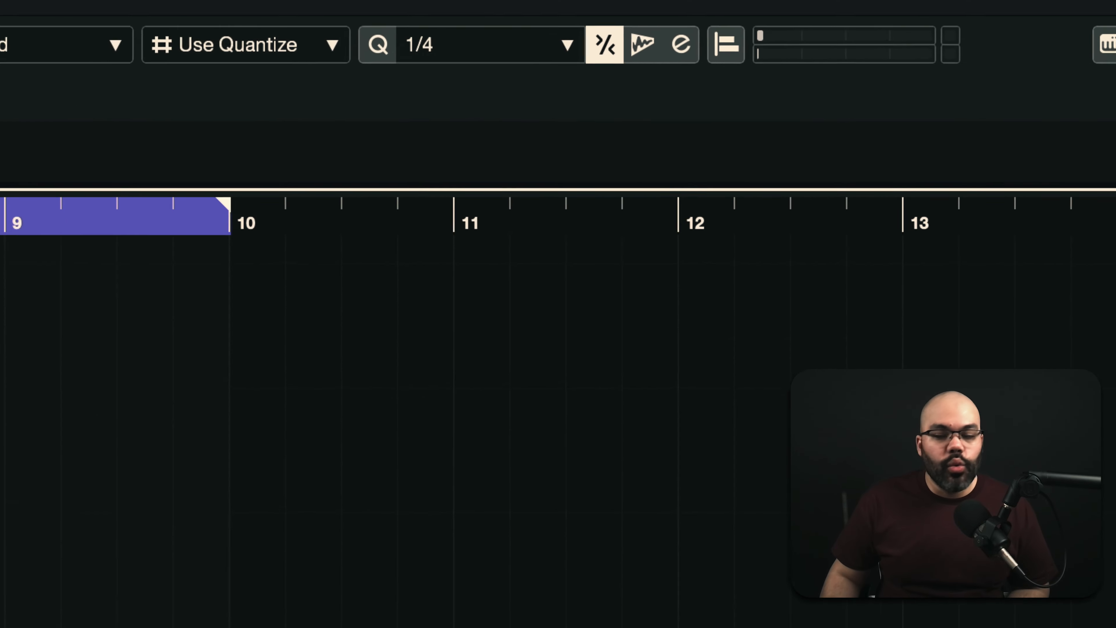
Load LABS from the media browser's VST Instruments onto Instrument Tracks 01, 02 and 03
click(1007, 81)
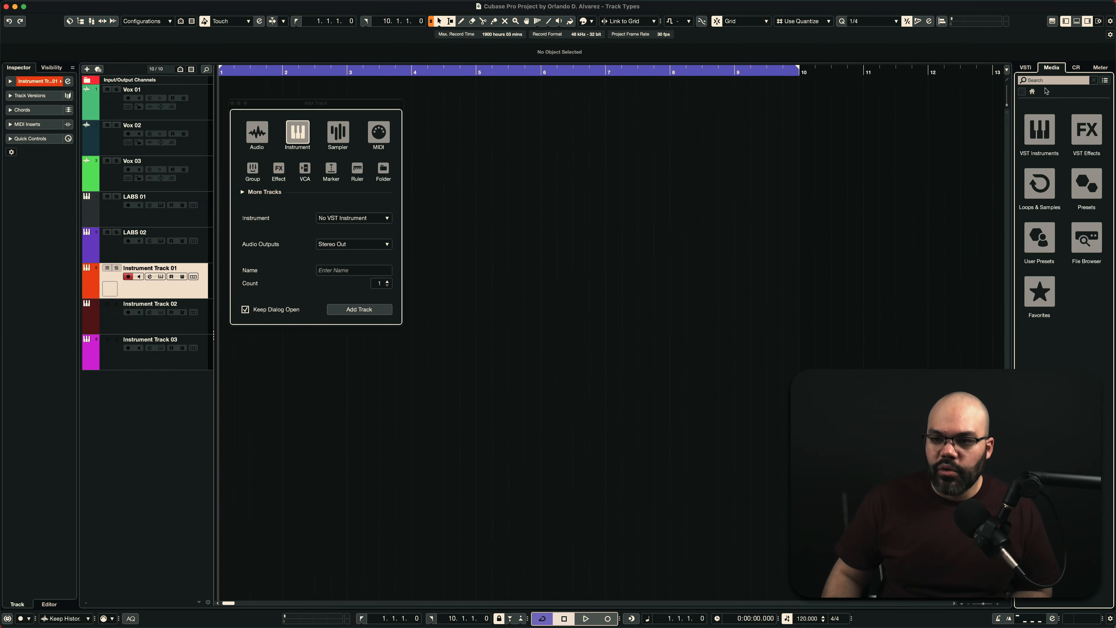
click(1043, 133)
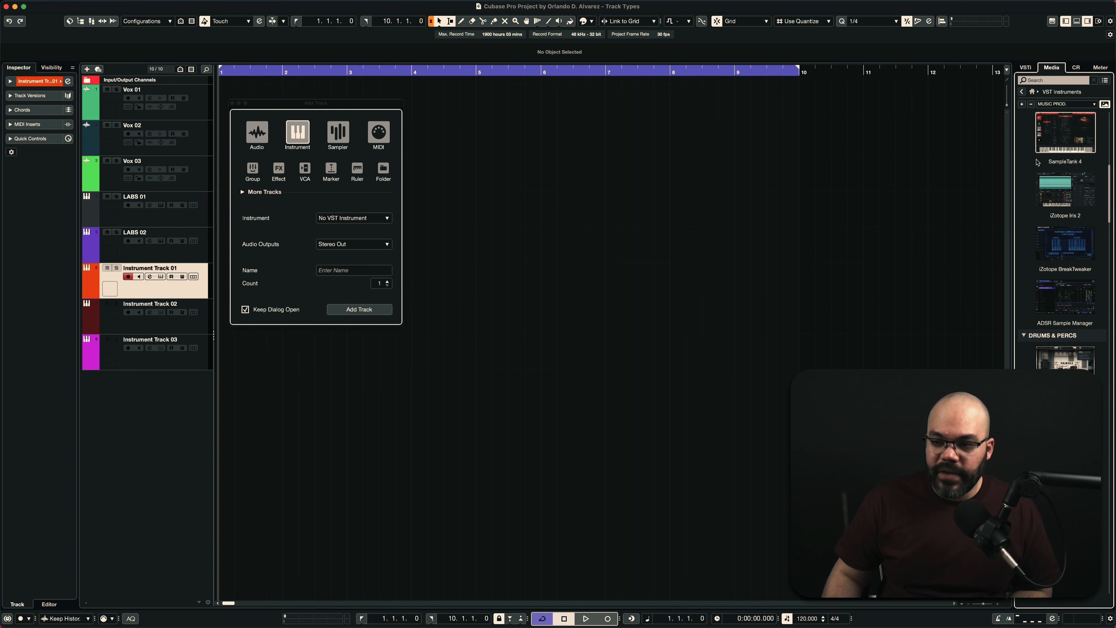
scroll(1024, 229, up, 5)
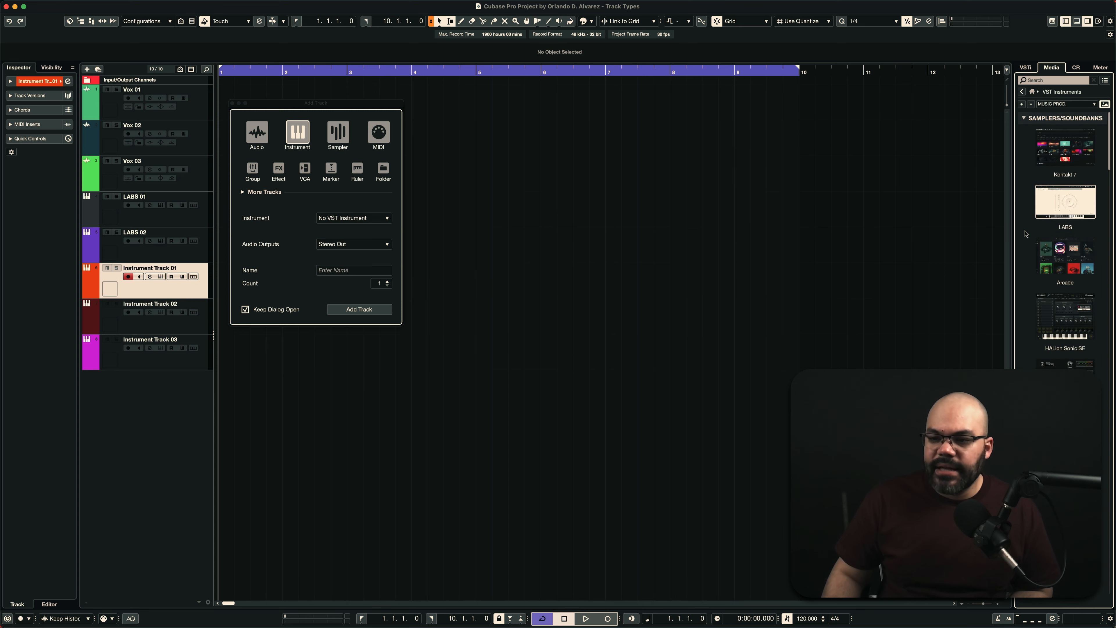
drag(1065, 201, 166, 288)
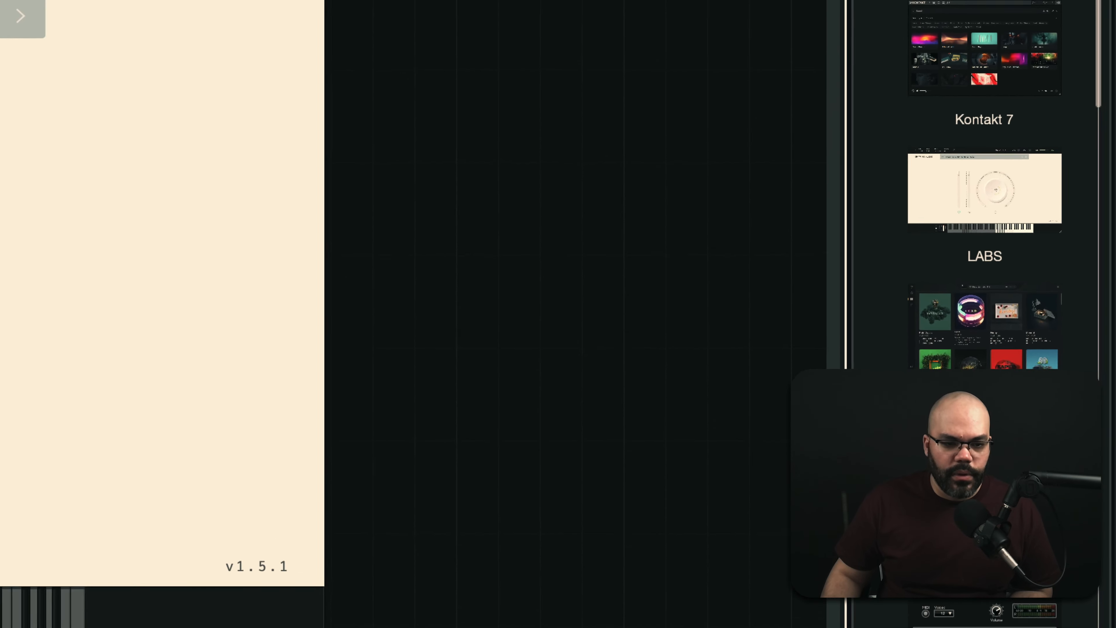
drag(1030, 189, 185, 358)
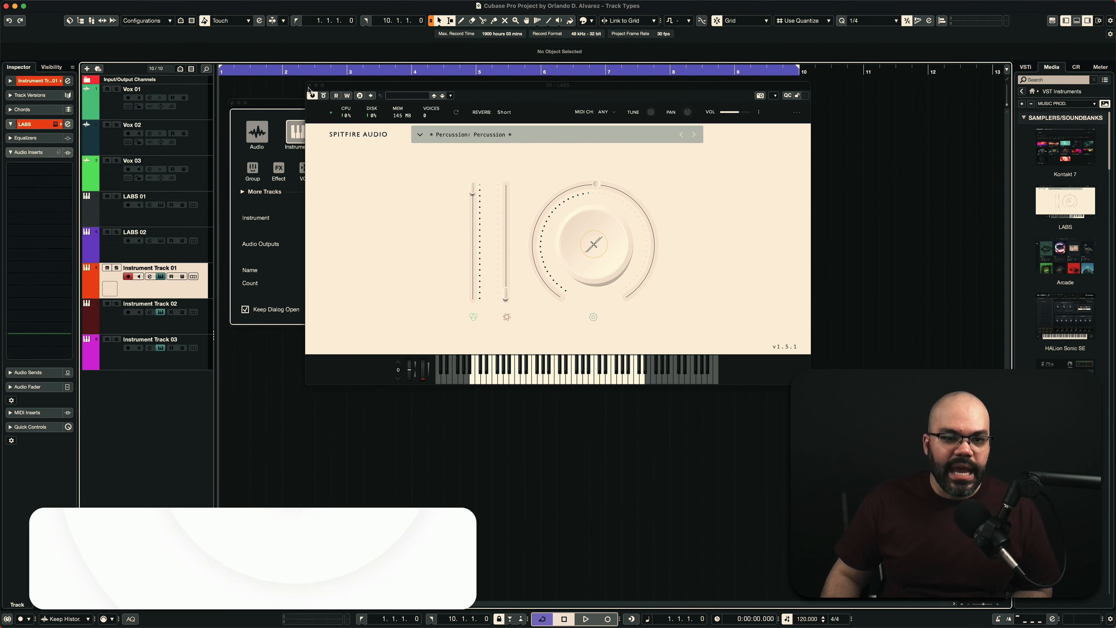
Close the open LABS plug-in windows and reopen the instrument editor of Instrument Track 01
click(310, 85)
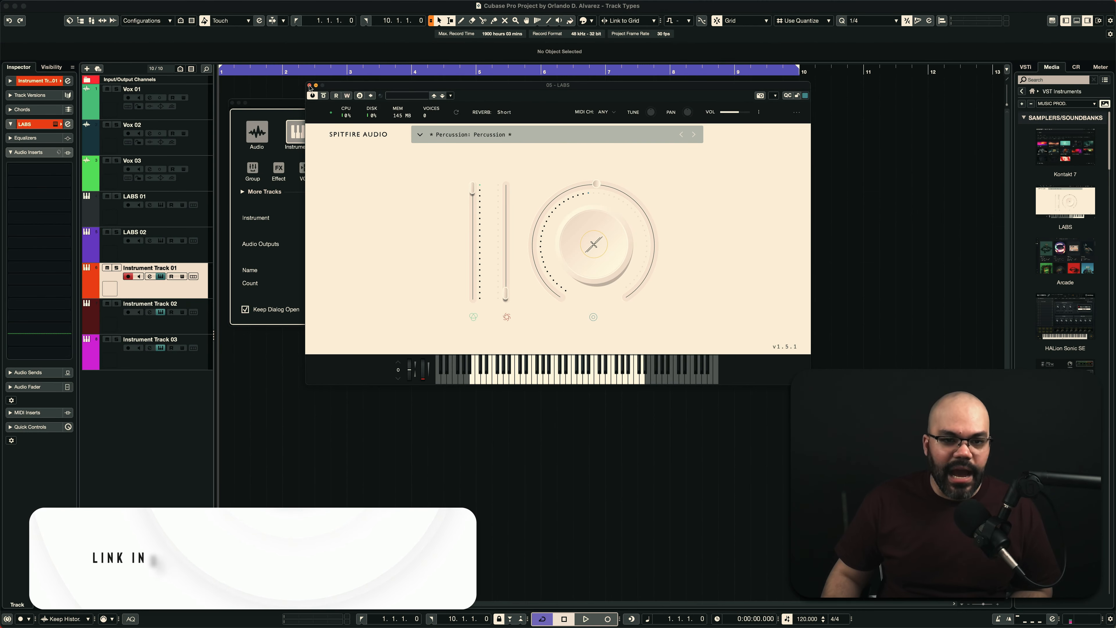
click(309, 86)
click(309, 85)
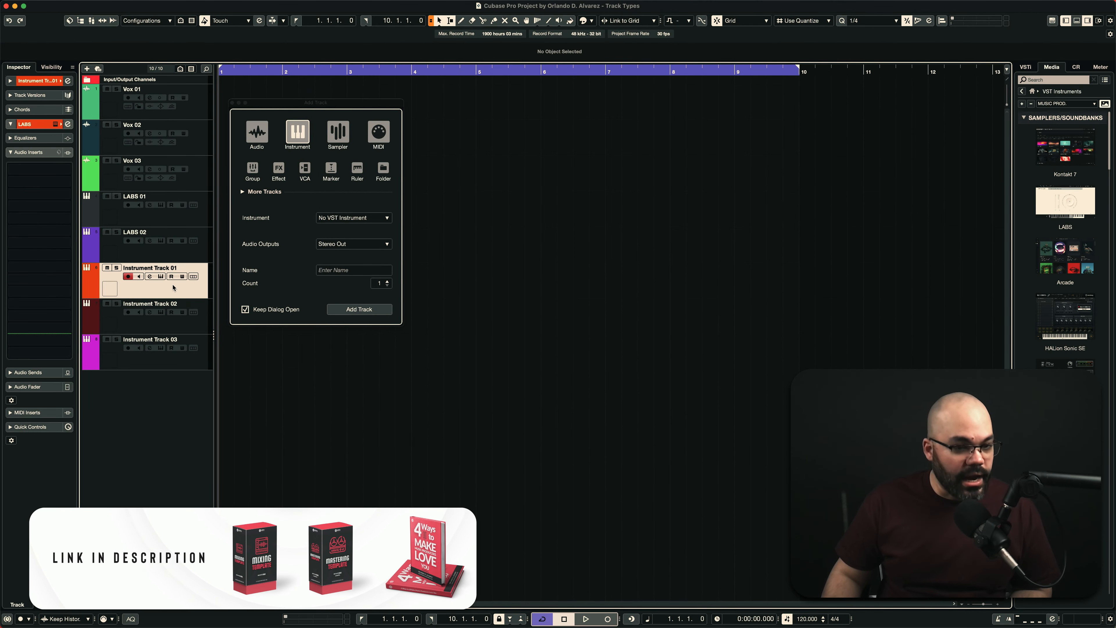
click(162, 277)
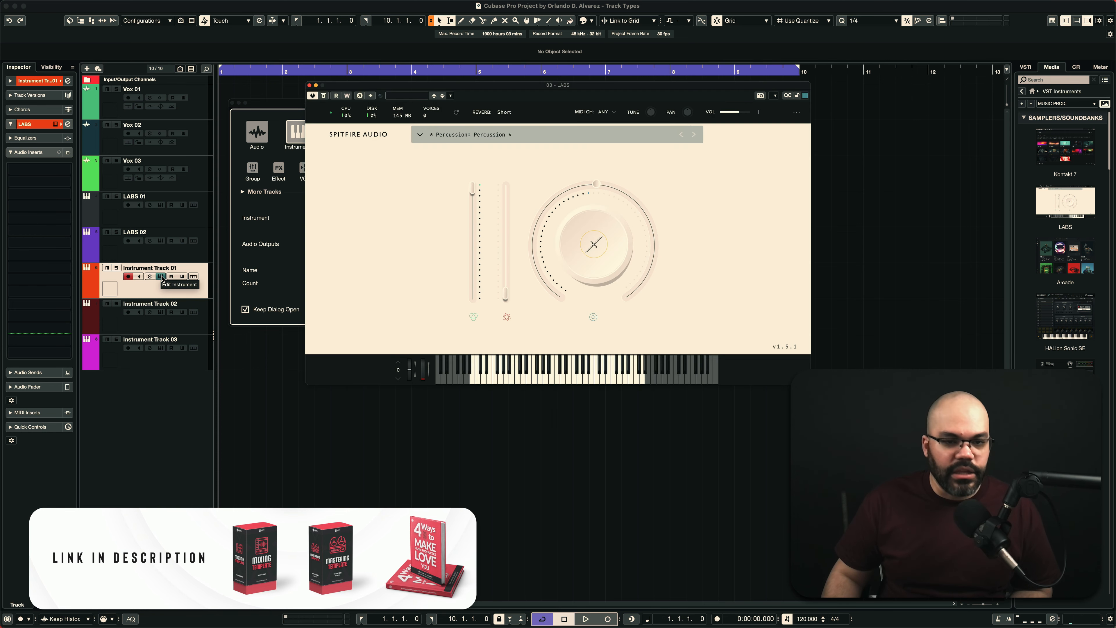
drag(602, 109, 632, 106)
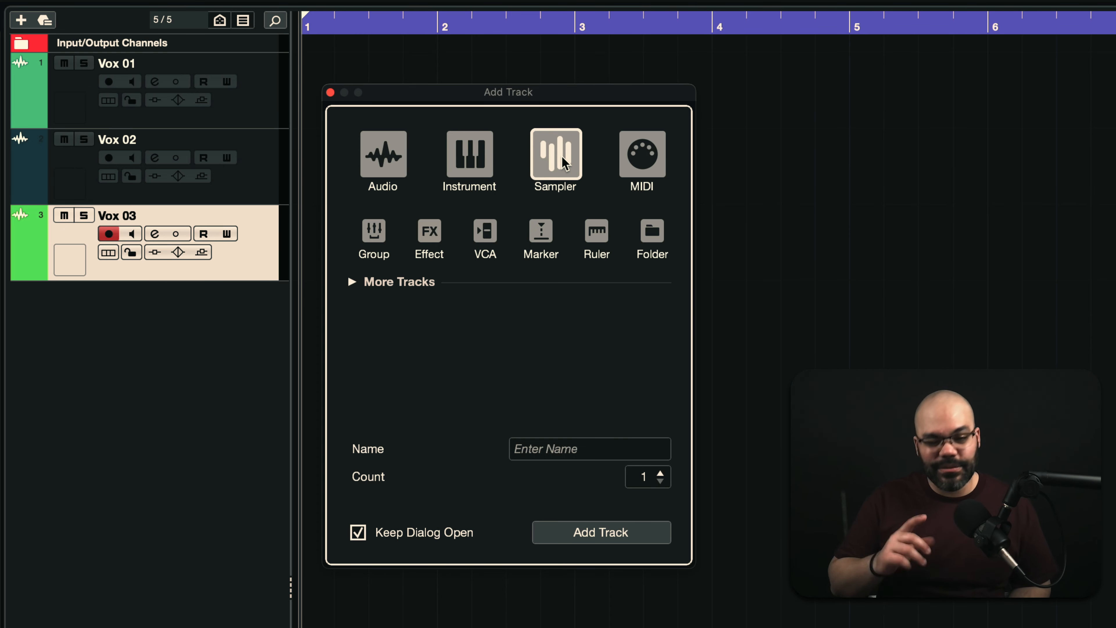
Add one sampler track named Sampler
click(551, 450)
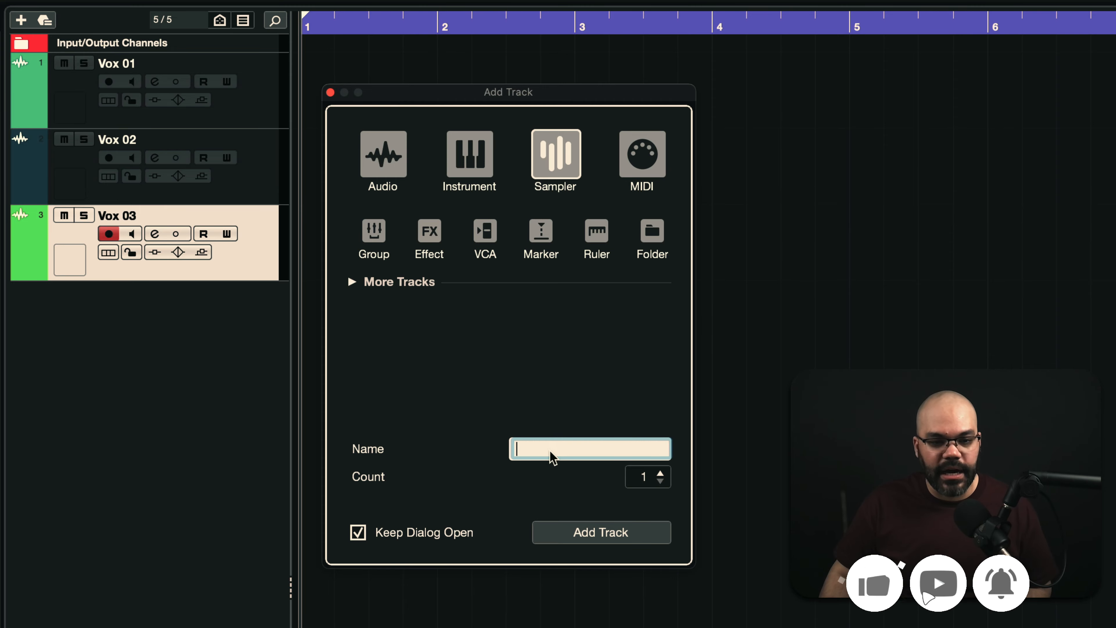
text(Sampler)
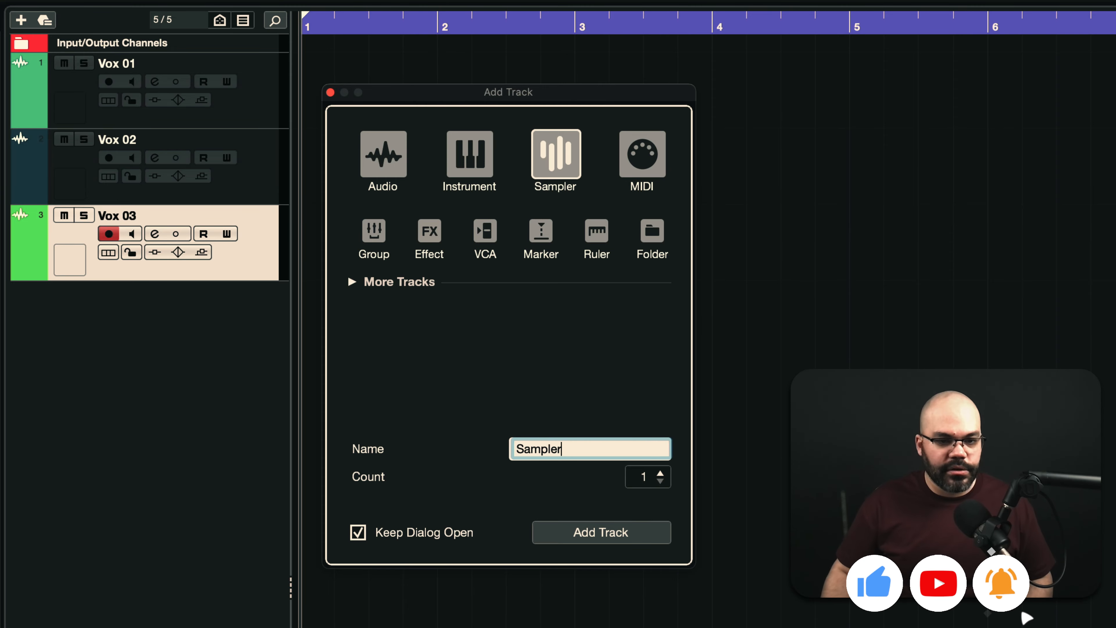
click(581, 534)
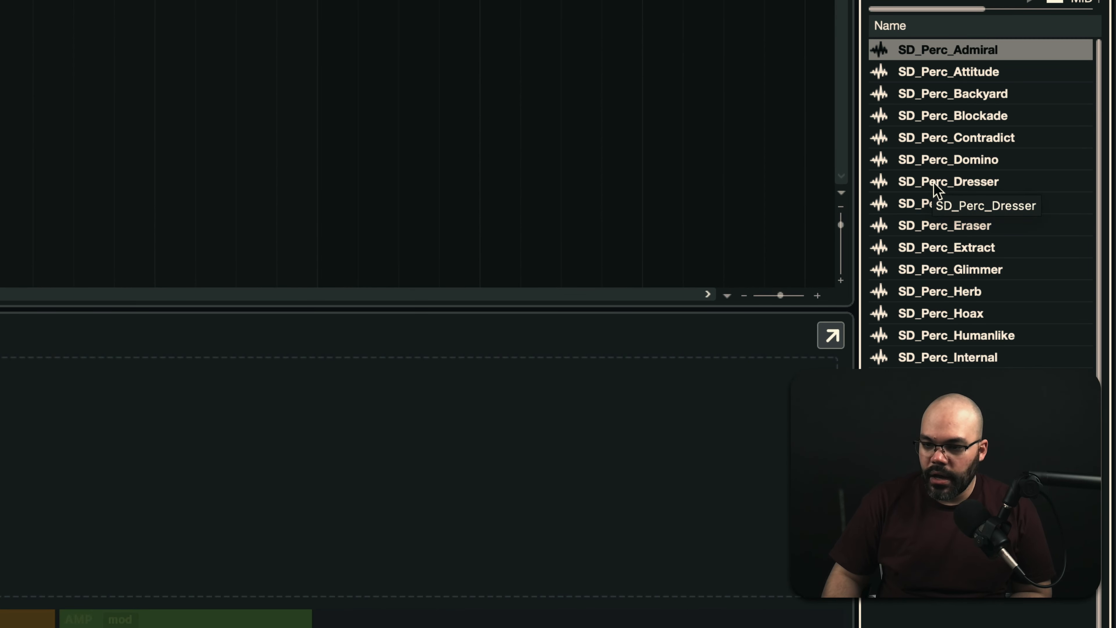
Load the SD_Perc_Dresser sample from the media browser into Sampler Control and shorten its playback range from the end
click(935, 188)
drag(935, 185, 454, 337)
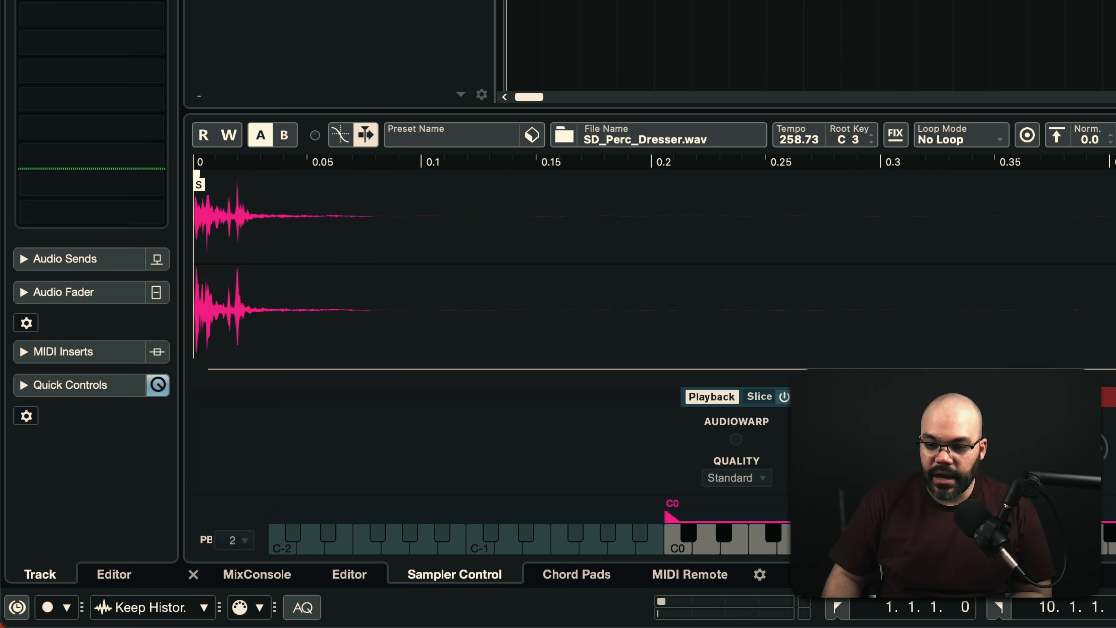
mouse_move(1113, 185)
mouse_down()
mouse_move(735, 249)
mouse_move(422, 259)
mouse_up()
drag(383, 224, 294, 225)
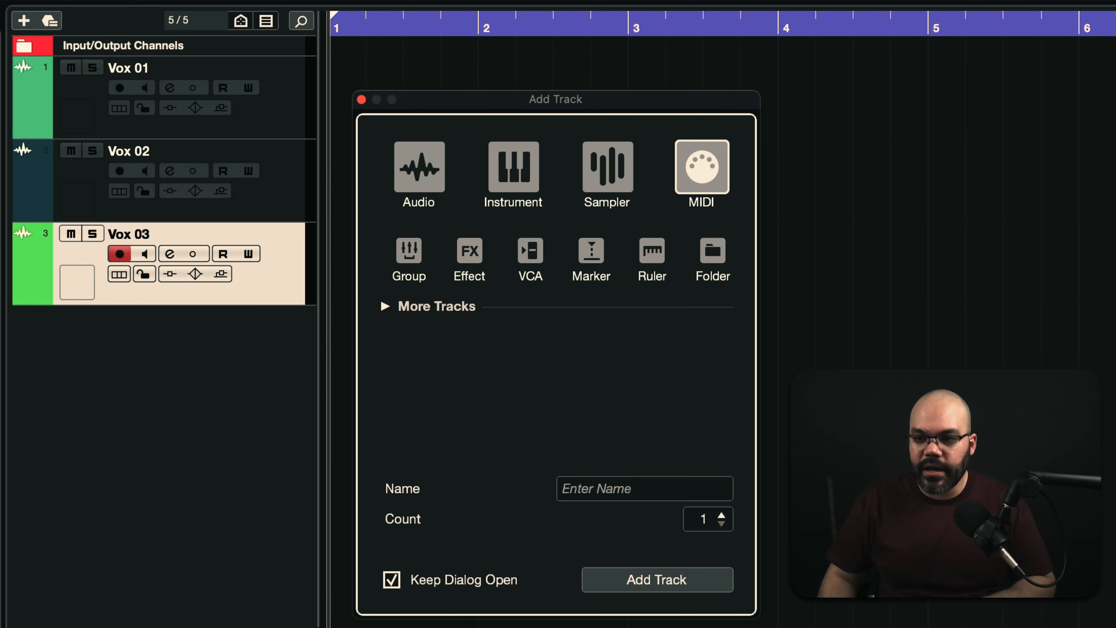
Create an instrument track with LABS below Vox 03 and increase its track height
drag(378, 626, 178, 379)
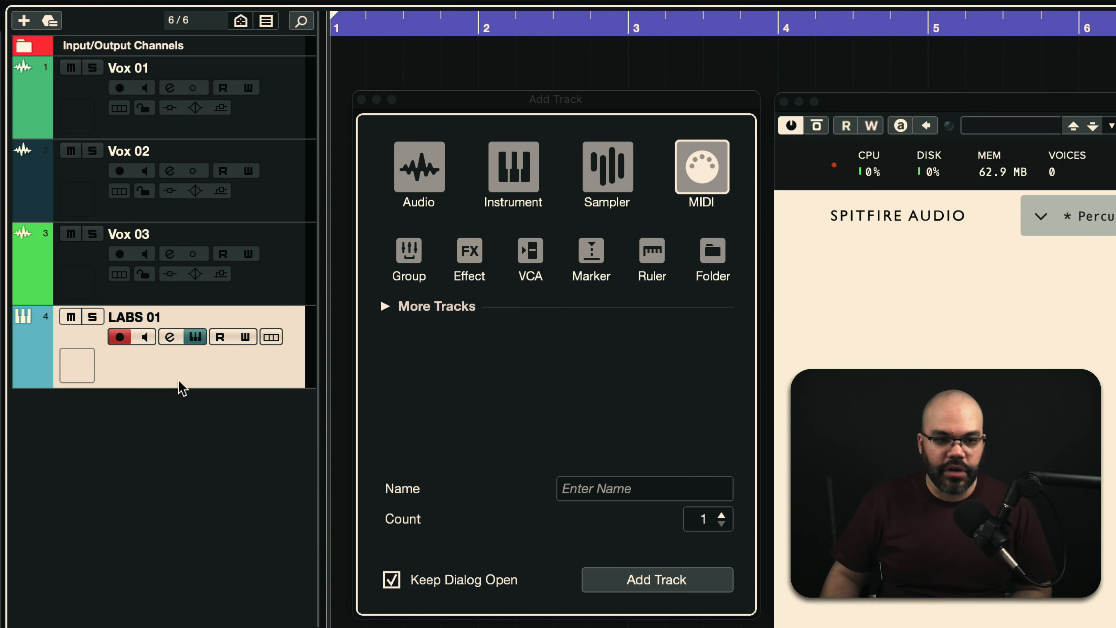
drag(199, 385, 196, 410)
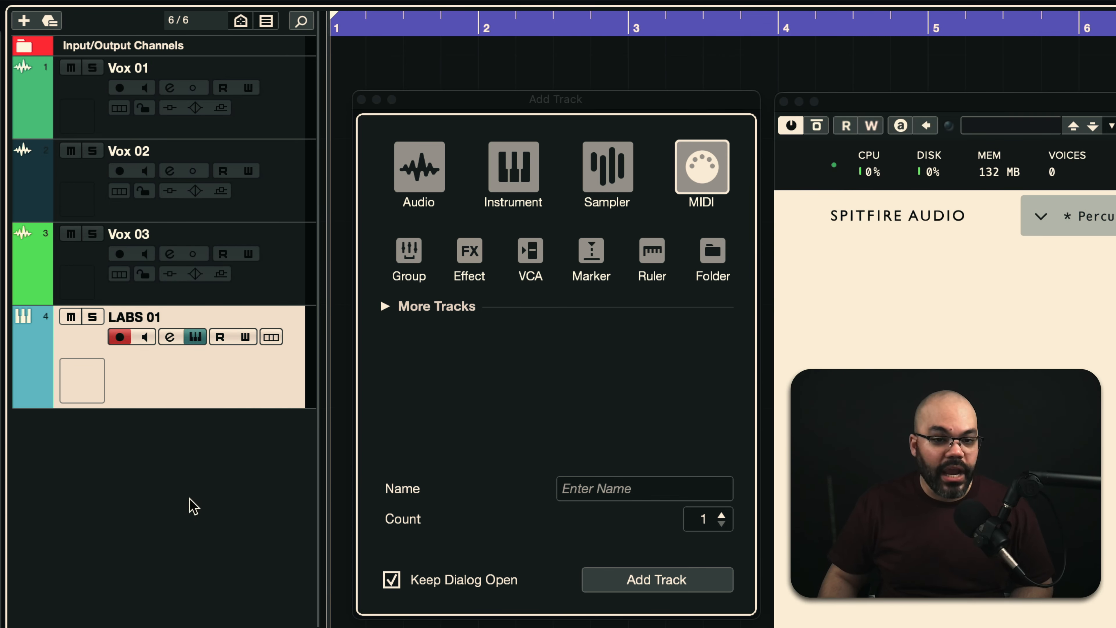
Add two MIDI tracks below LABS 01 and select both of them together
double_click(202, 473)
double_click(191, 562)
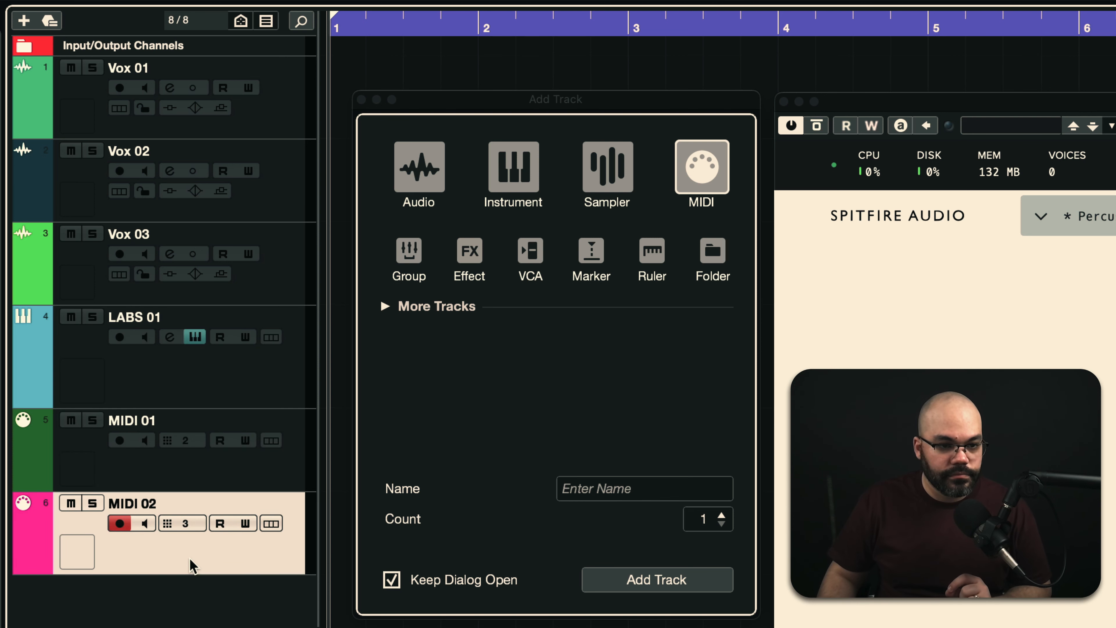
click(243, 485)
shift+click(244, 547)
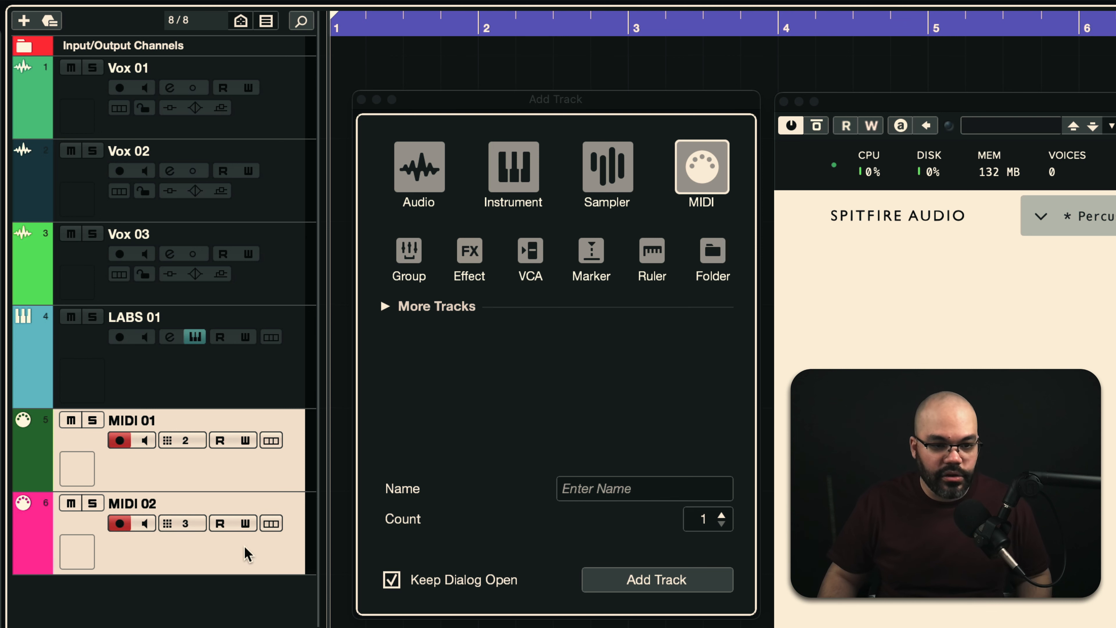
Remove the two selected MIDI tracks and add one fresh MIDI track below LABS 01
right_click(246, 550)
click(282, 627)
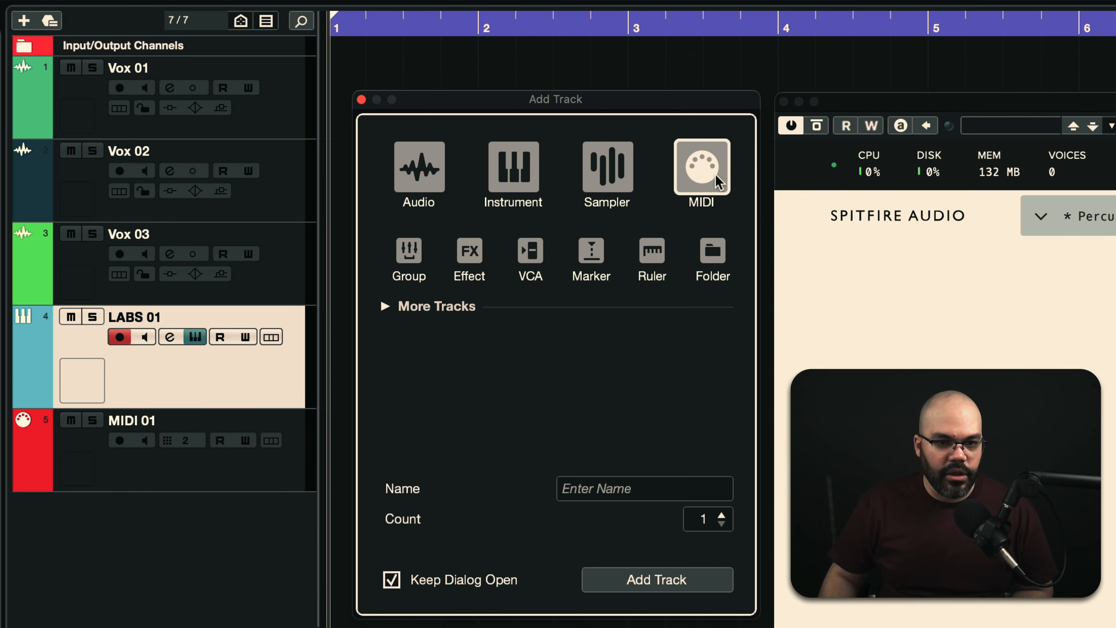
Add a second MIDI track directly below LABS 01 and remove it again
click(639, 581)
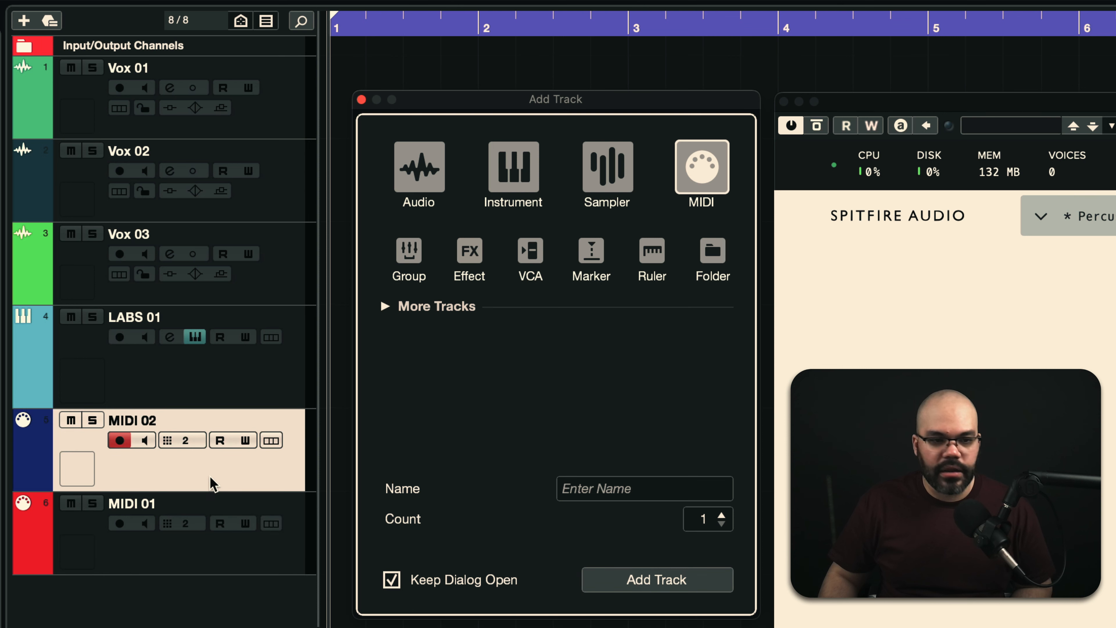
right_click(227, 444)
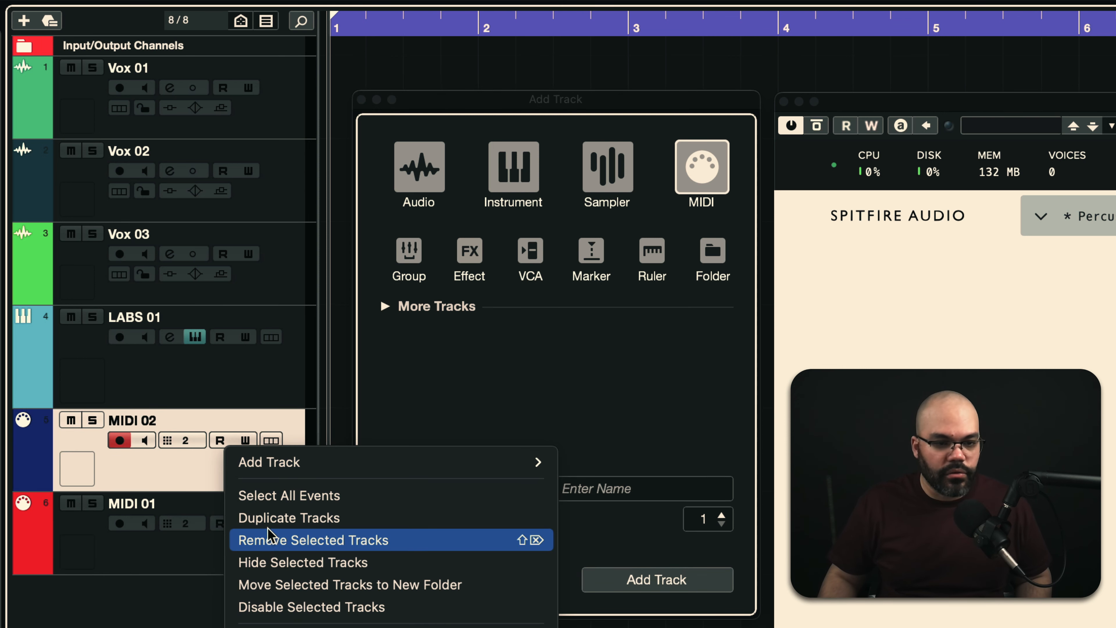
click(245, 539)
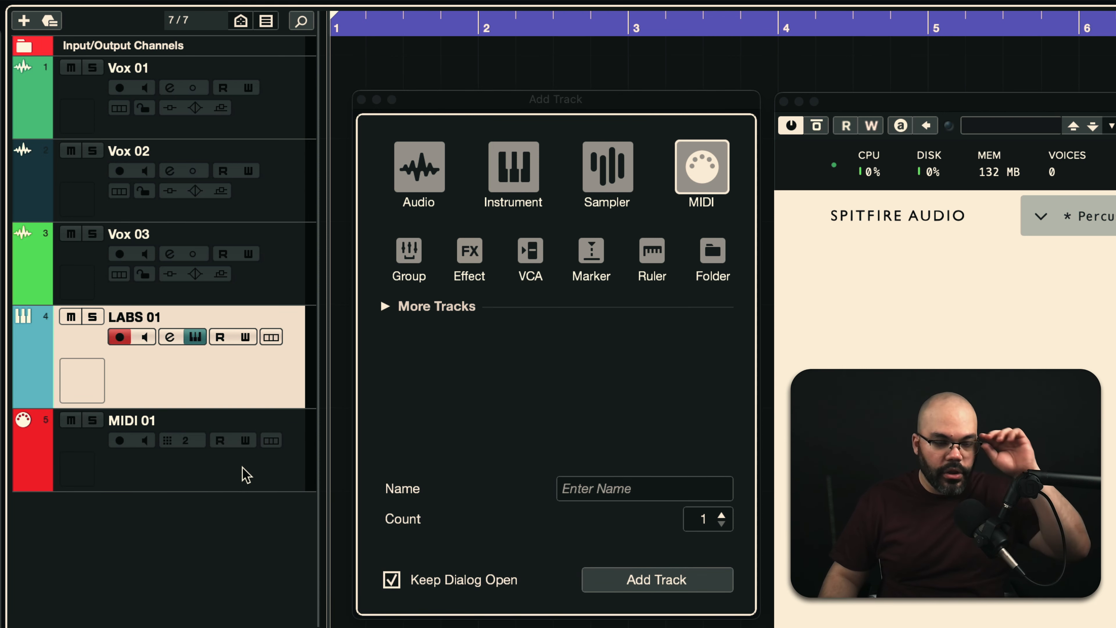
Inspect the MIDI channel options of the LABS 01 instrument track without changing its channel
click(240, 470)
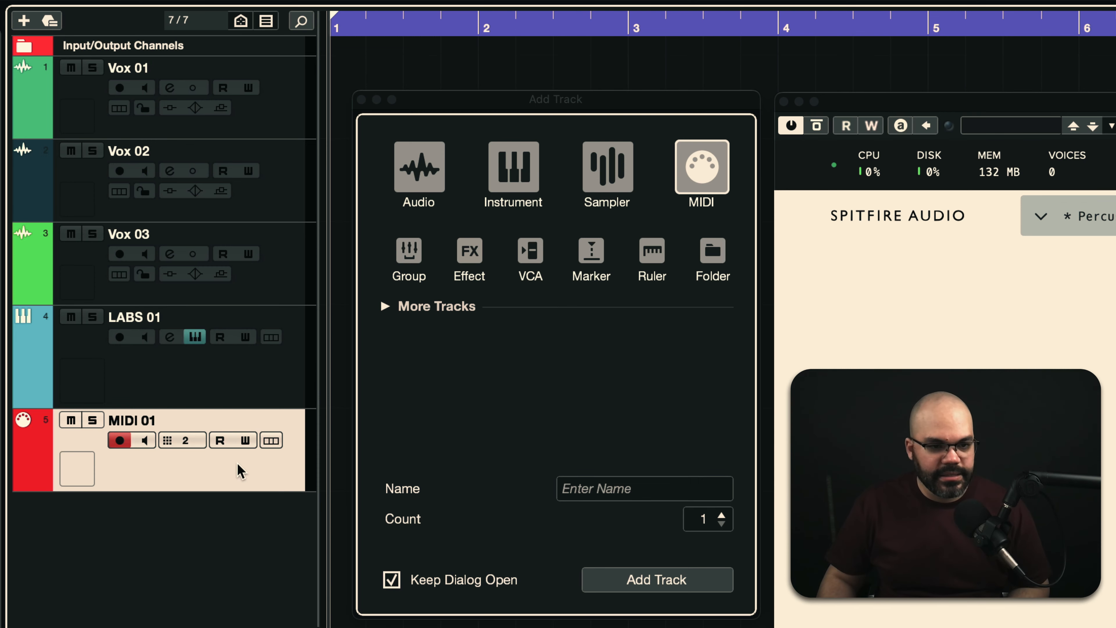
click(206, 395)
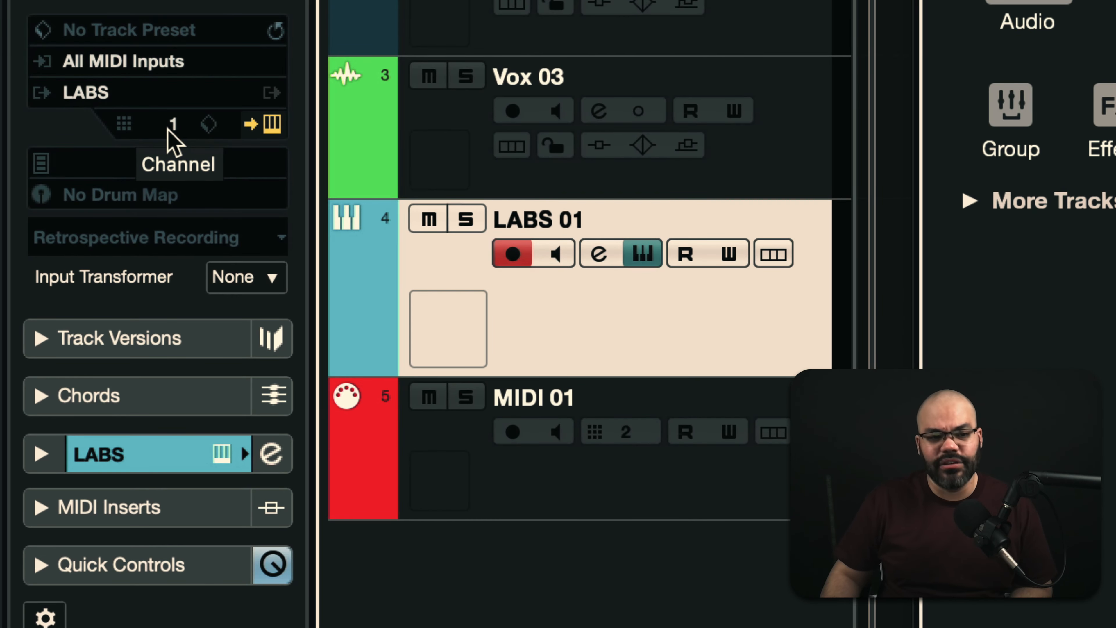
click(173, 126)
click(171, 125)
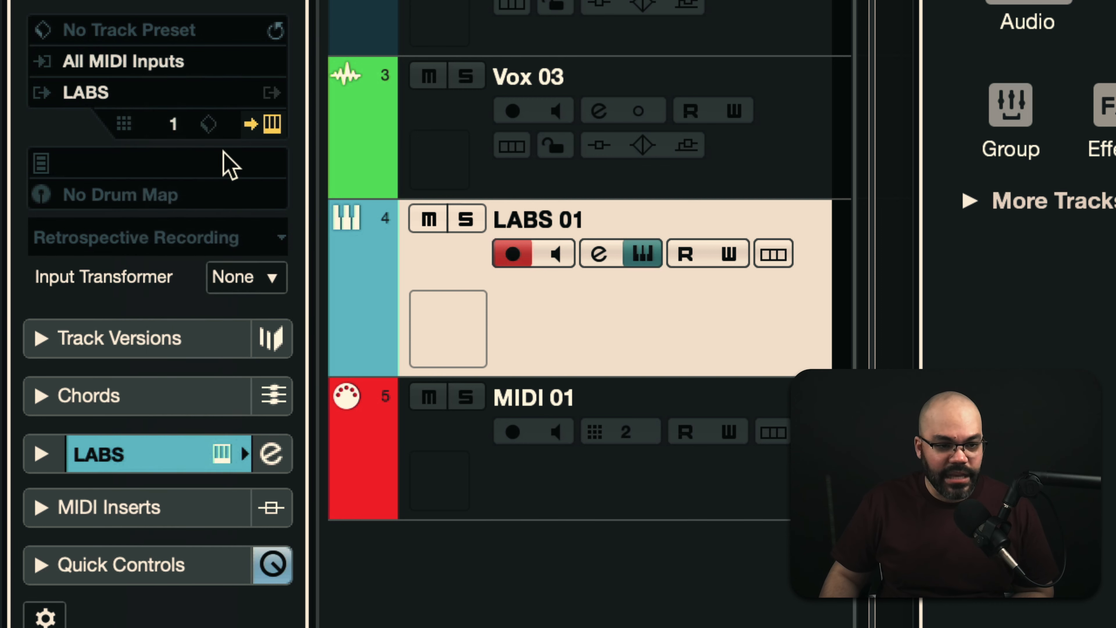
click(162, 126)
click(708, 486)
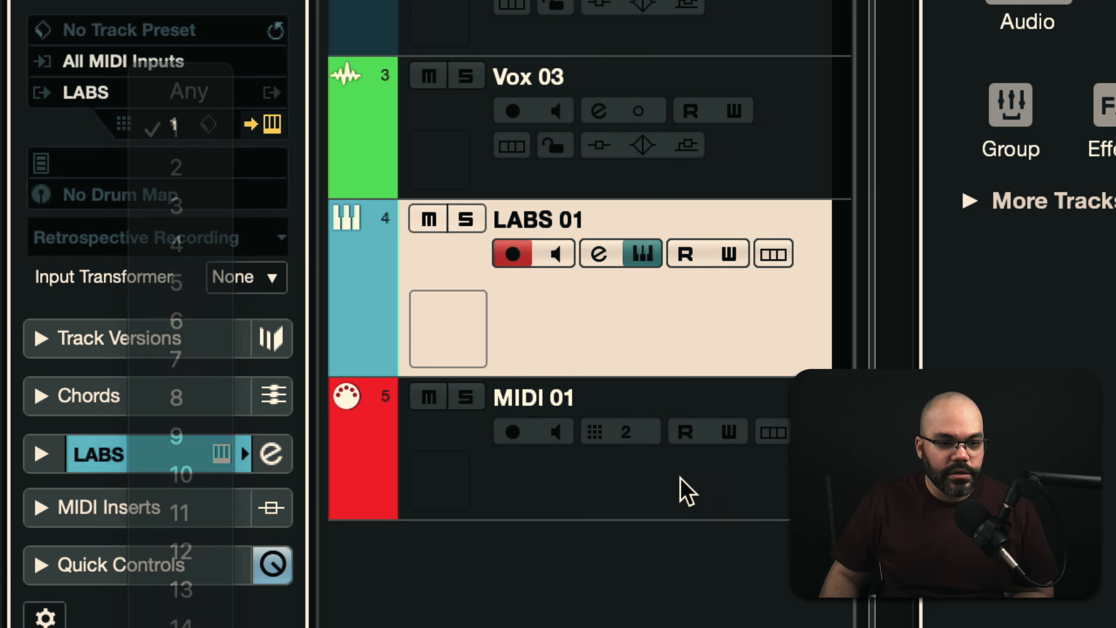
Set the MIDI channel of the MIDI 01 track to 1 and compare it with the LABS 01 track
click(613, 461)
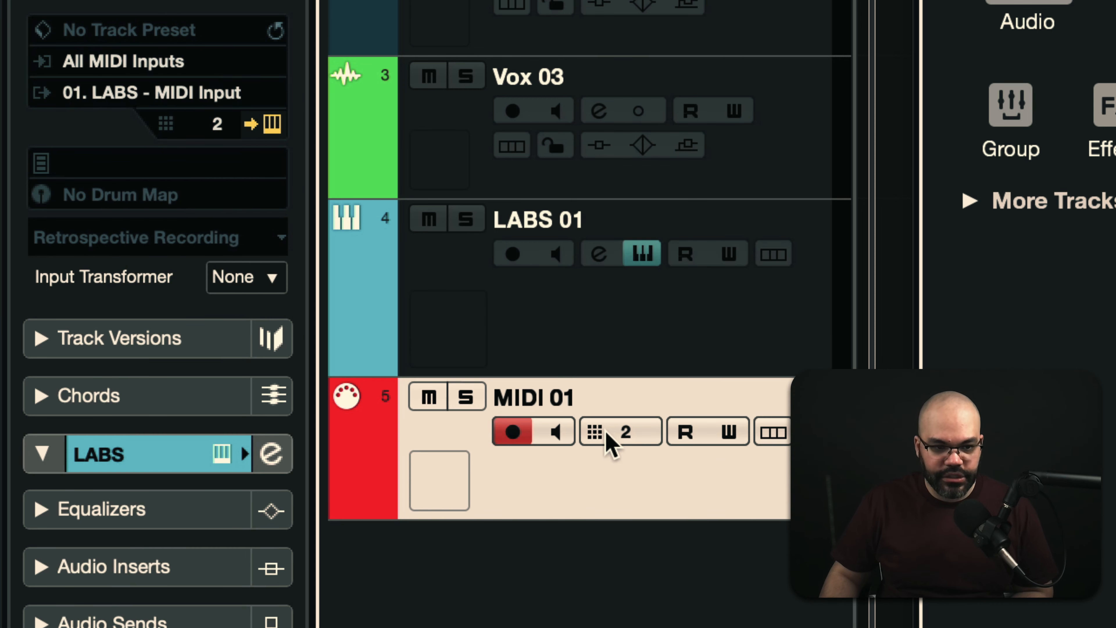
click(620, 429)
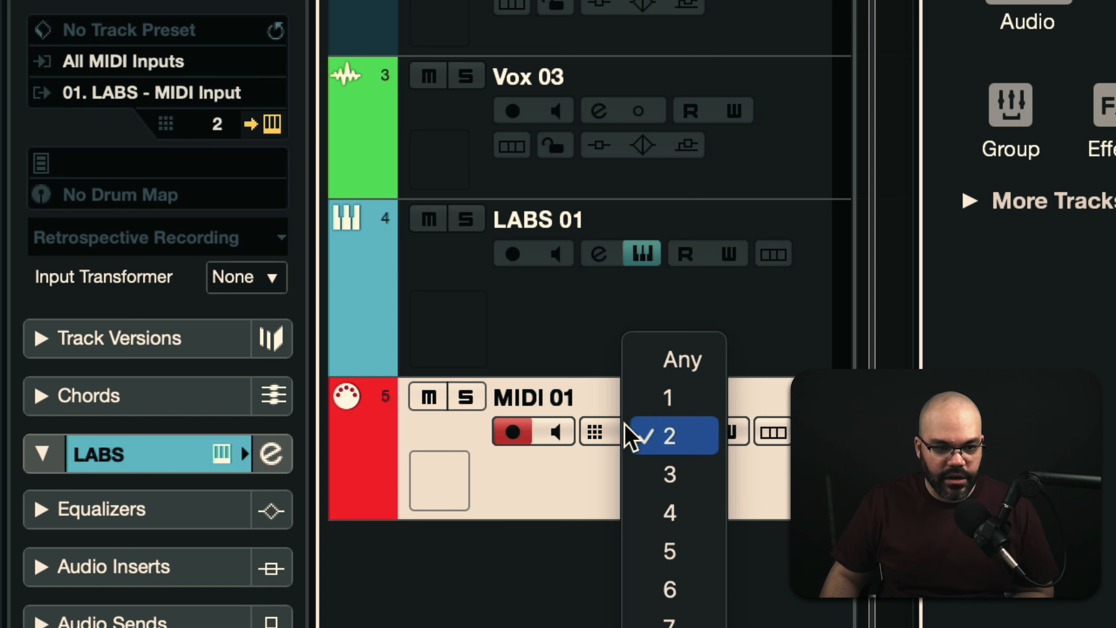
click(662, 404)
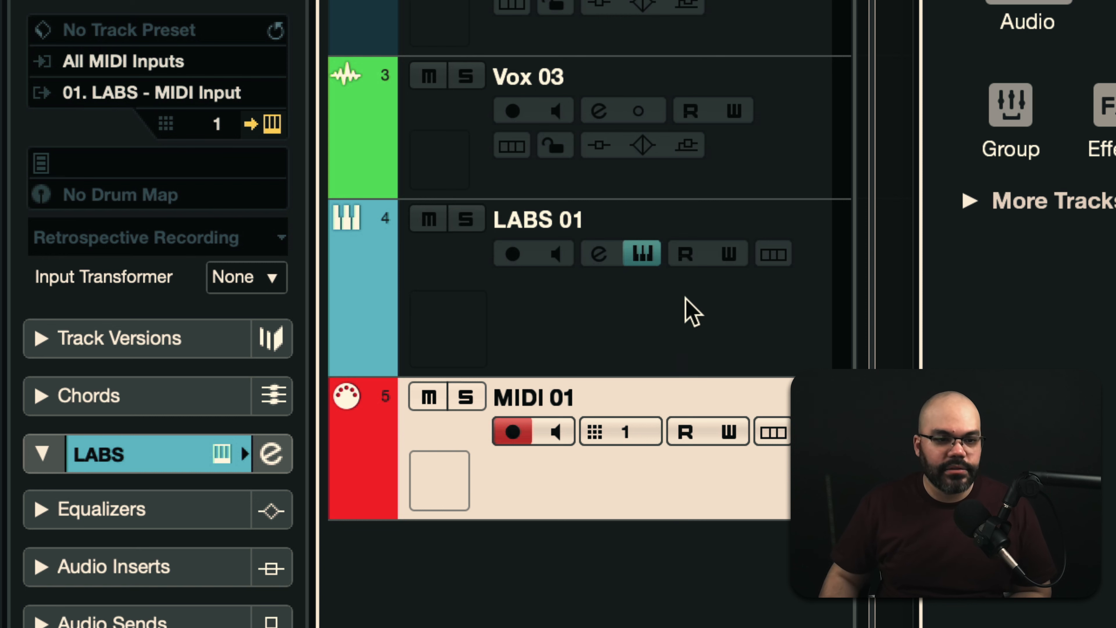
click(688, 313)
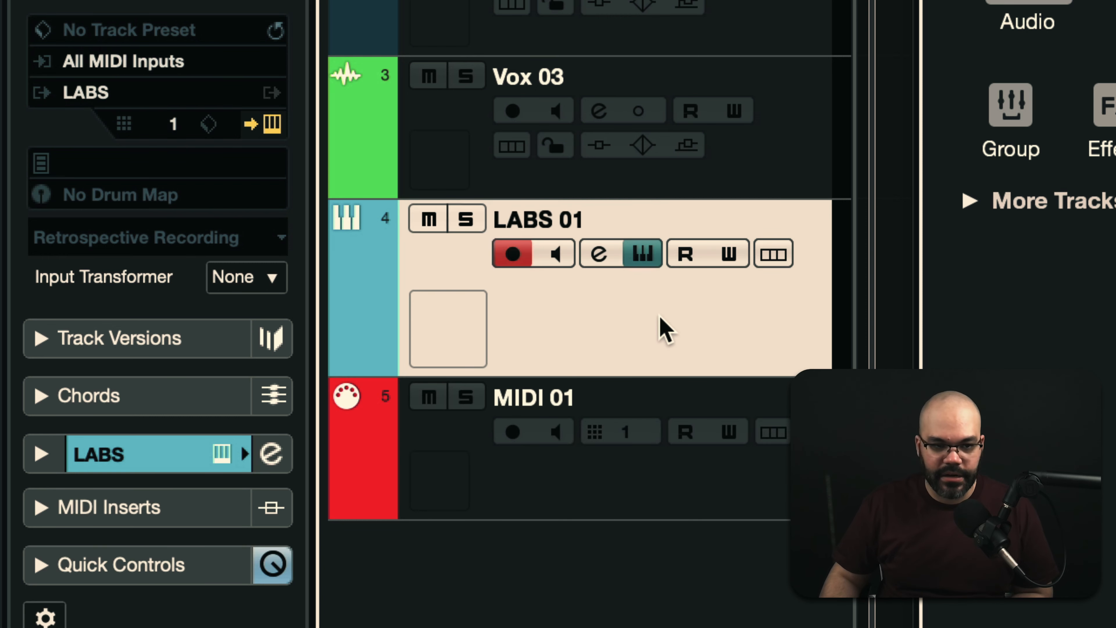
click(709, 495)
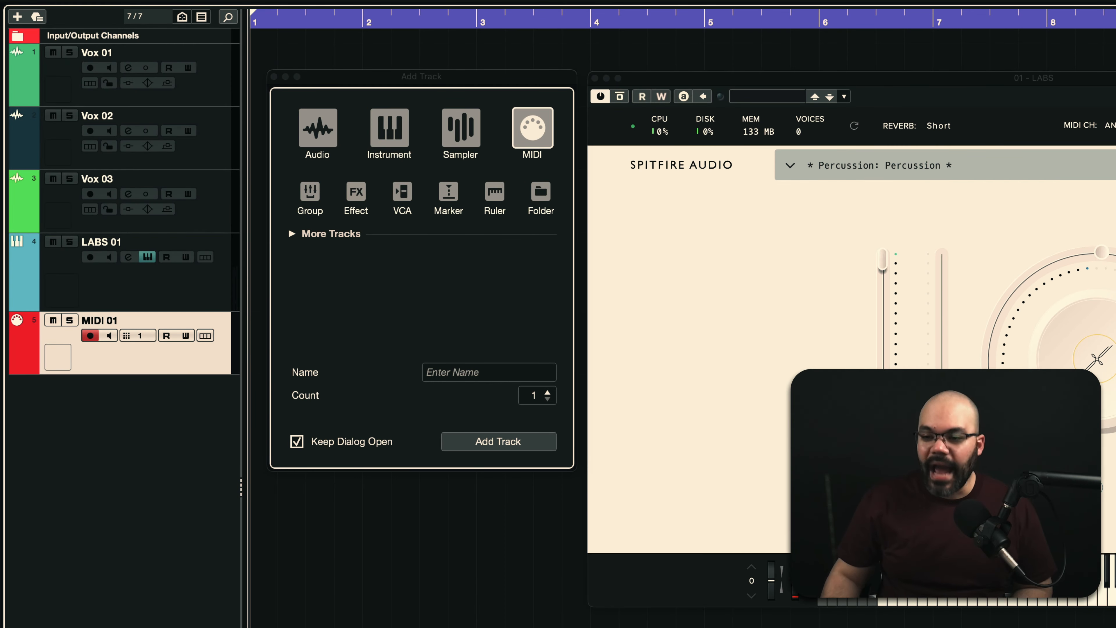
Add an Arcade instrument track below MIDI 01 and create five MIDI tracks named ARCADE beneath it
drag(648, 420, 102, 432)
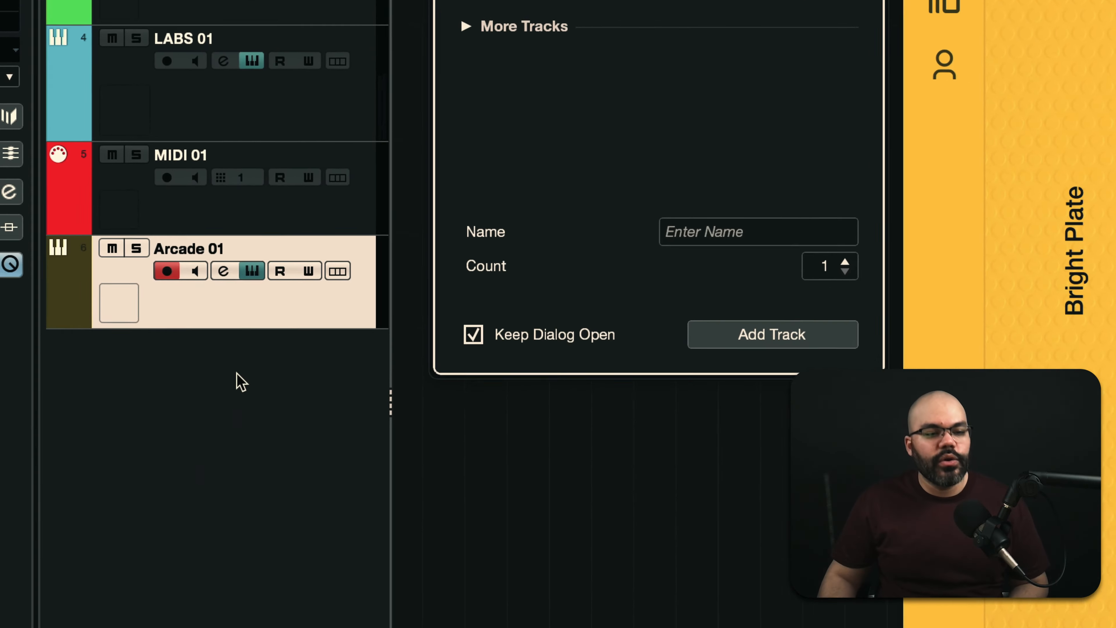
click(780, 230)
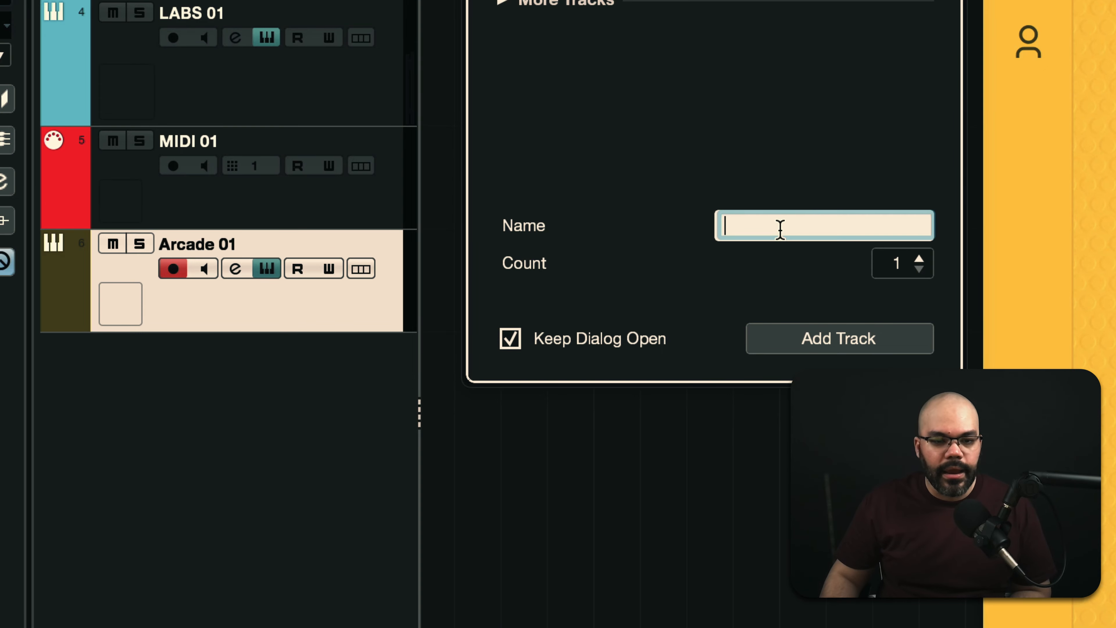
text(ARCA)
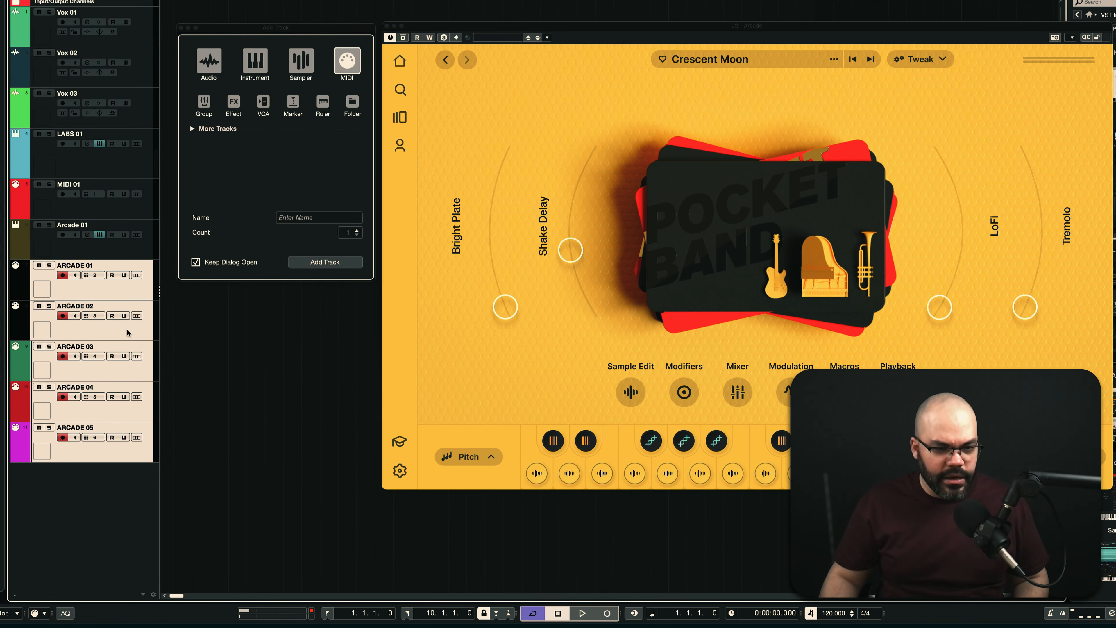
Set the MIDI channel of the Arcade 01 instrument track to 2 and review its channel list
click(115, 451)
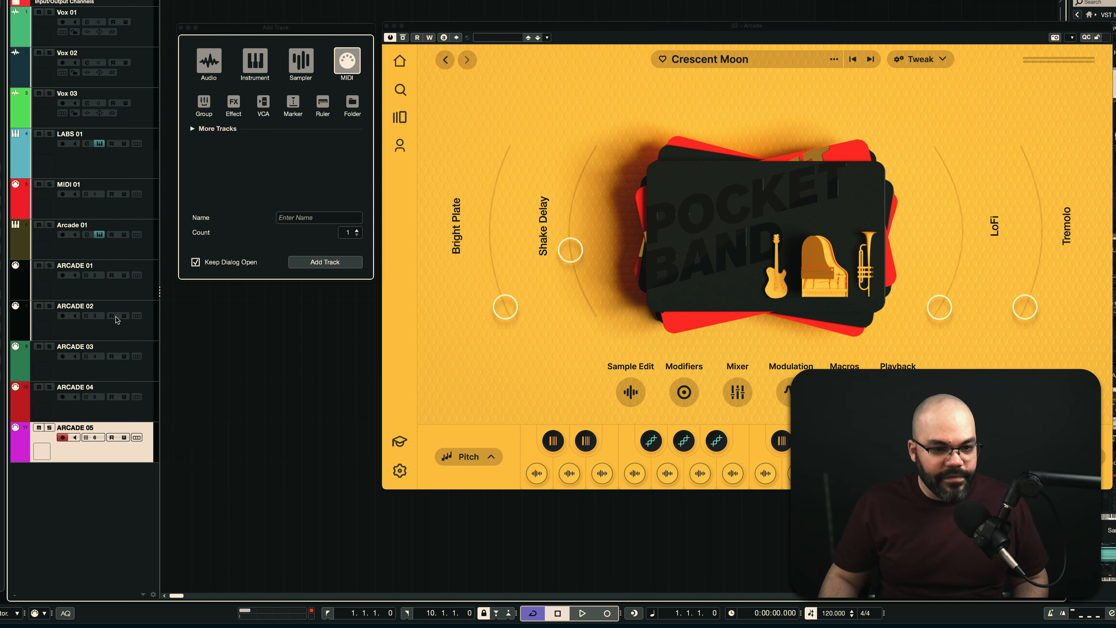
click(110, 297)
click(109, 251)
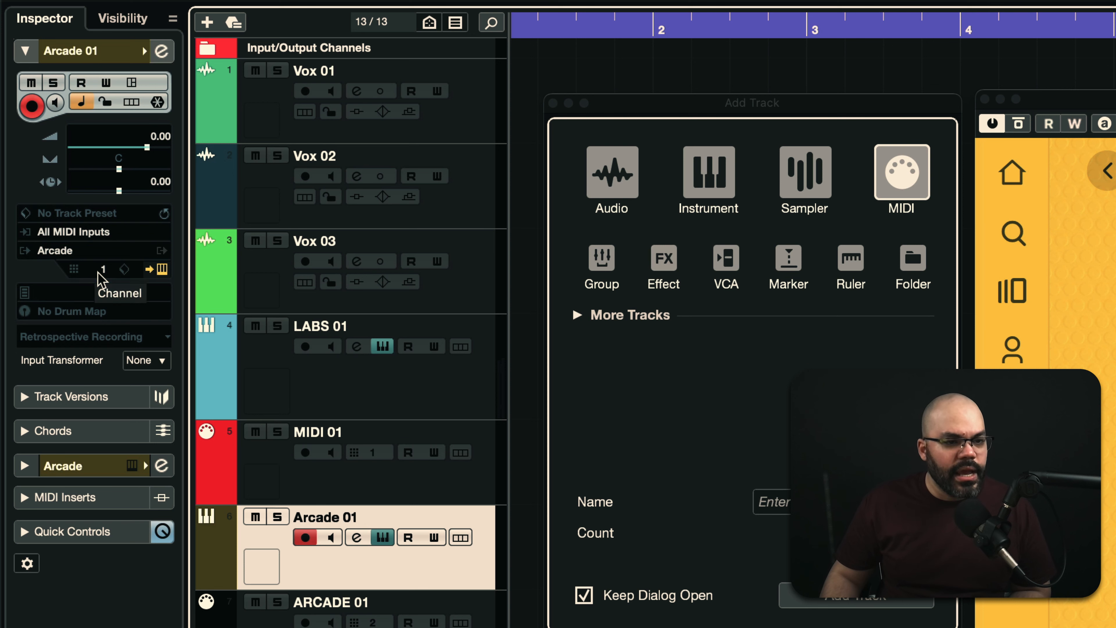
click(102, 270)
click(107, 295)
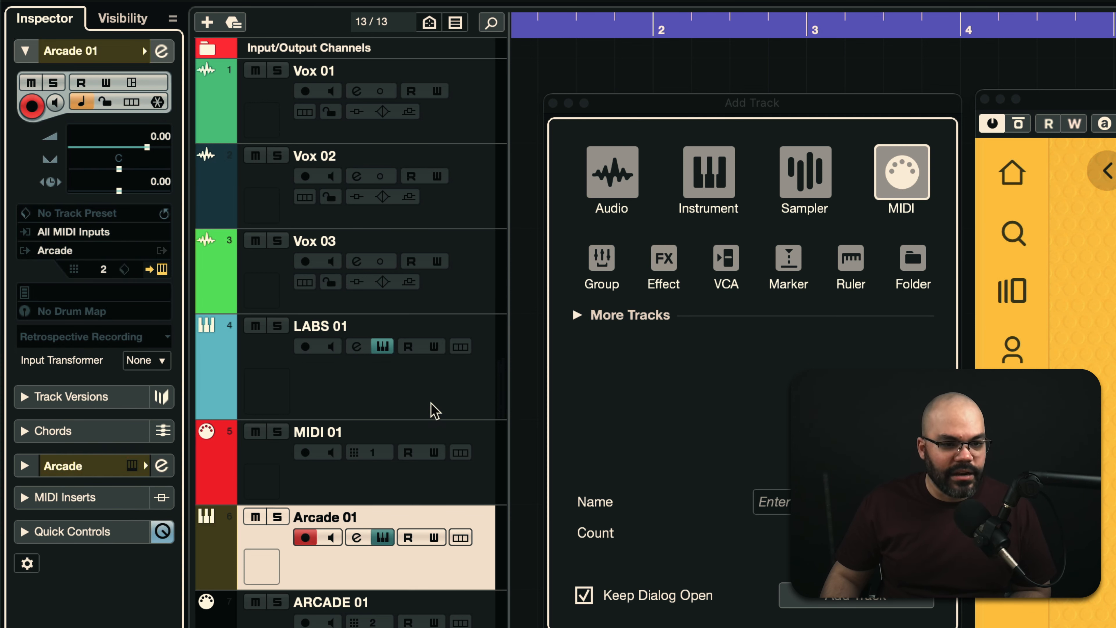
click(425, 394)
click(446, 587)
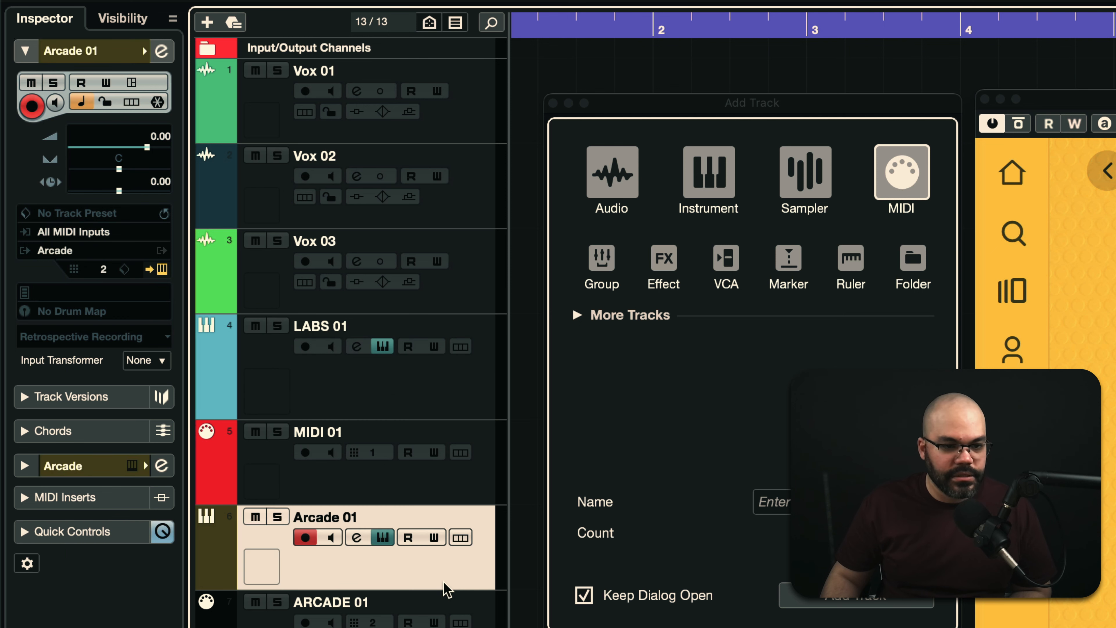
click(106, 270)
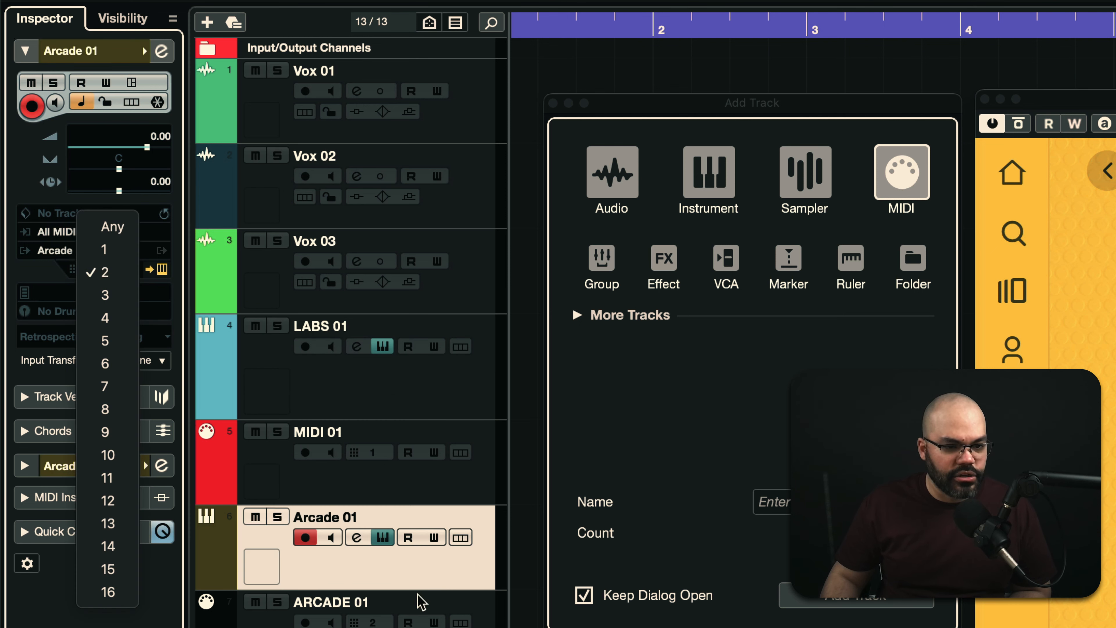
click(411, 584)
Set the MIDI channel of the MIDI tracks ARCADE 02 to ARCADE 05 to 2, matching ARCADE 01
click(413, 272)
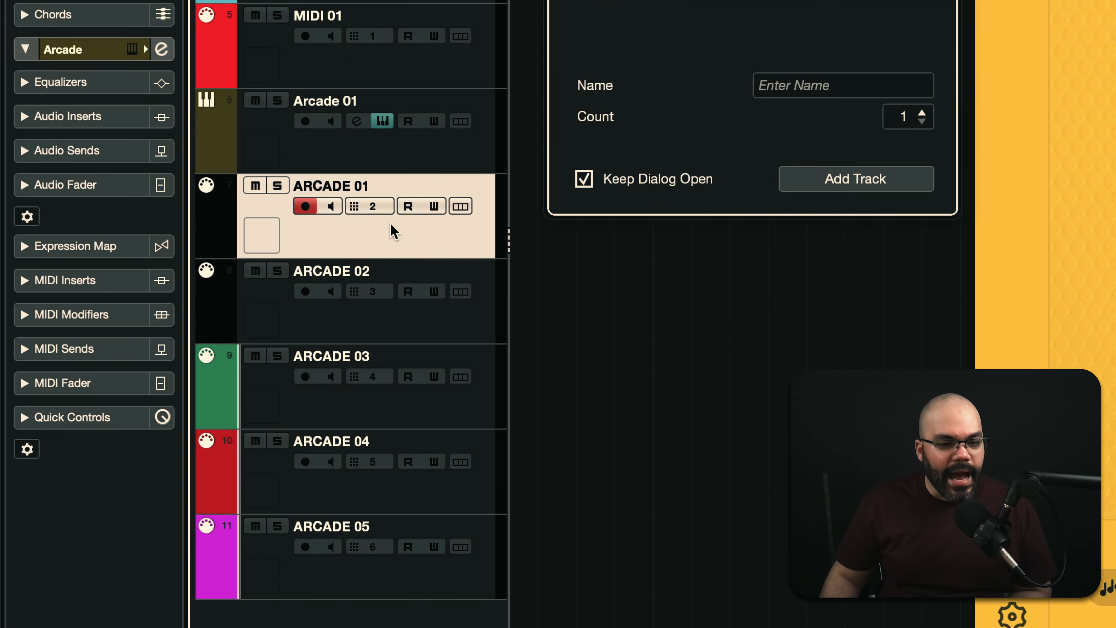
click(384, 331)
click(374, 293)
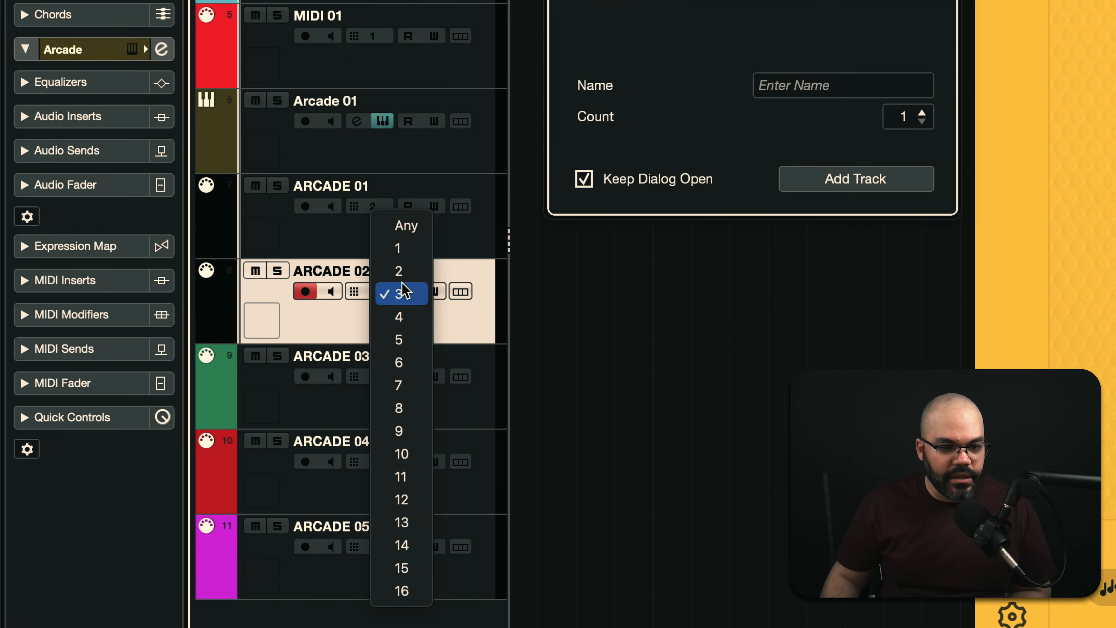
click(411, 316)
click(381, 419)
click(381, 376)
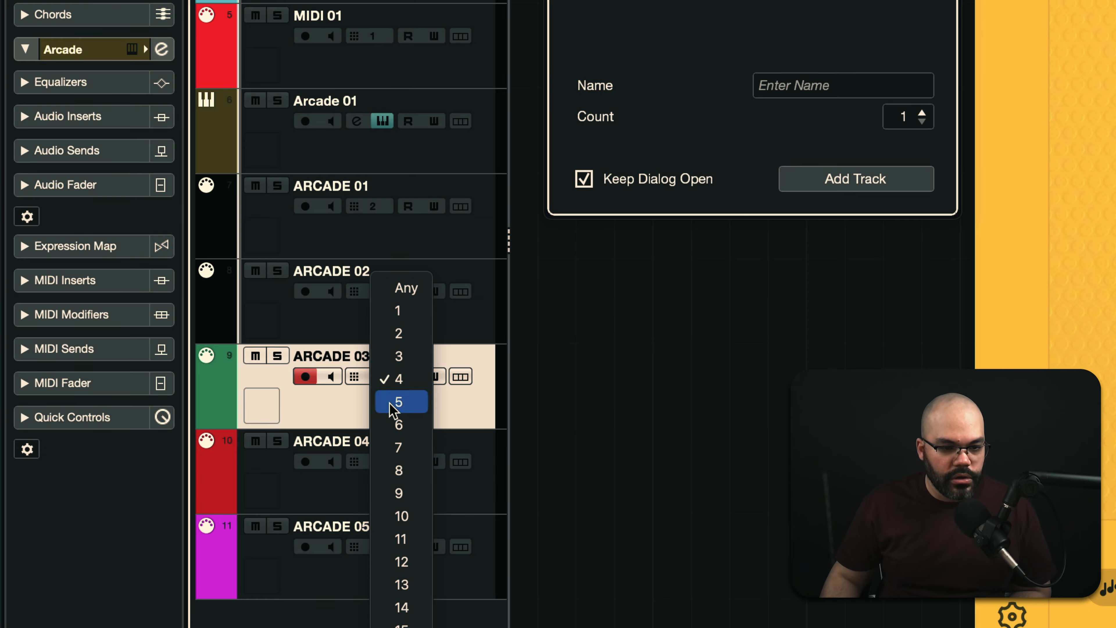
click(394, 339)
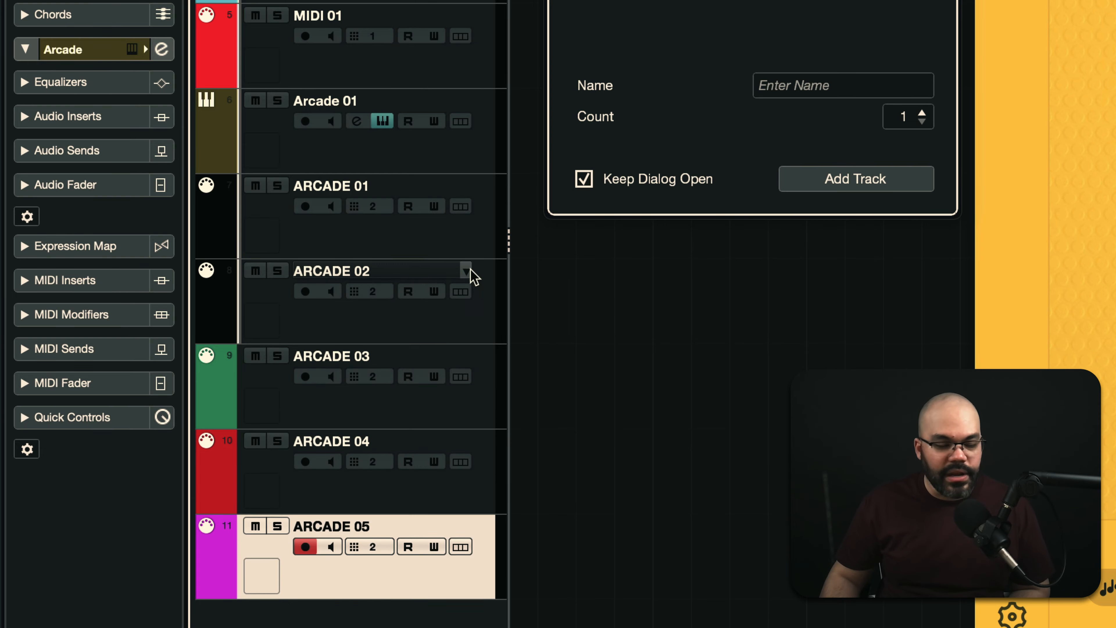
Select the ARCADE MIDI tracks one after another to audition the Arcade instrument through each of them
click(472, 252)
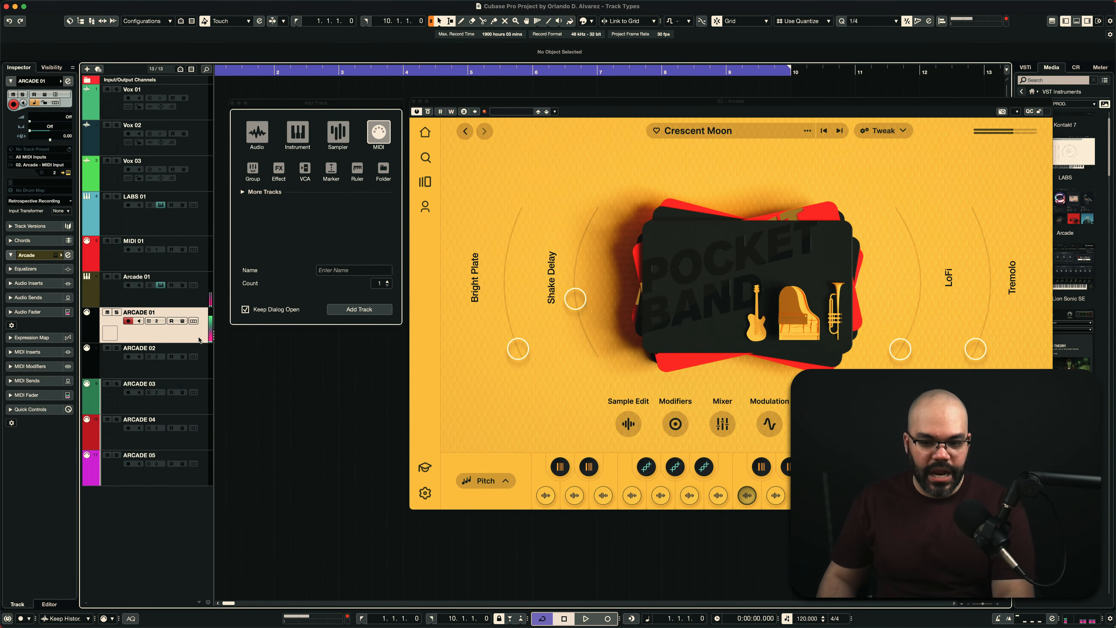
click(197, 373)
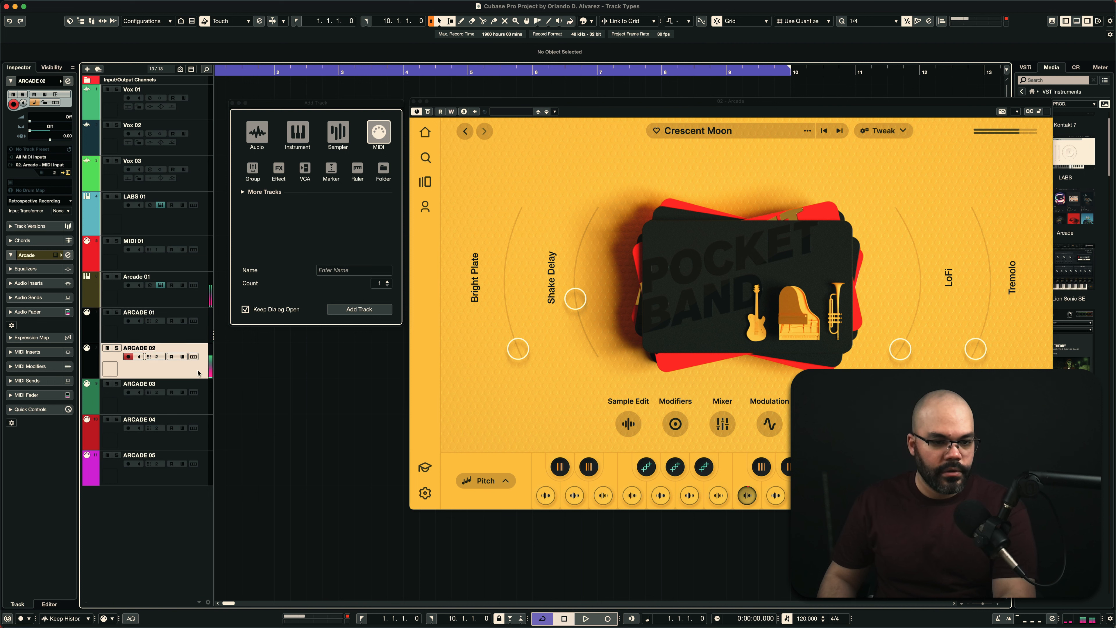
click(198, 412)
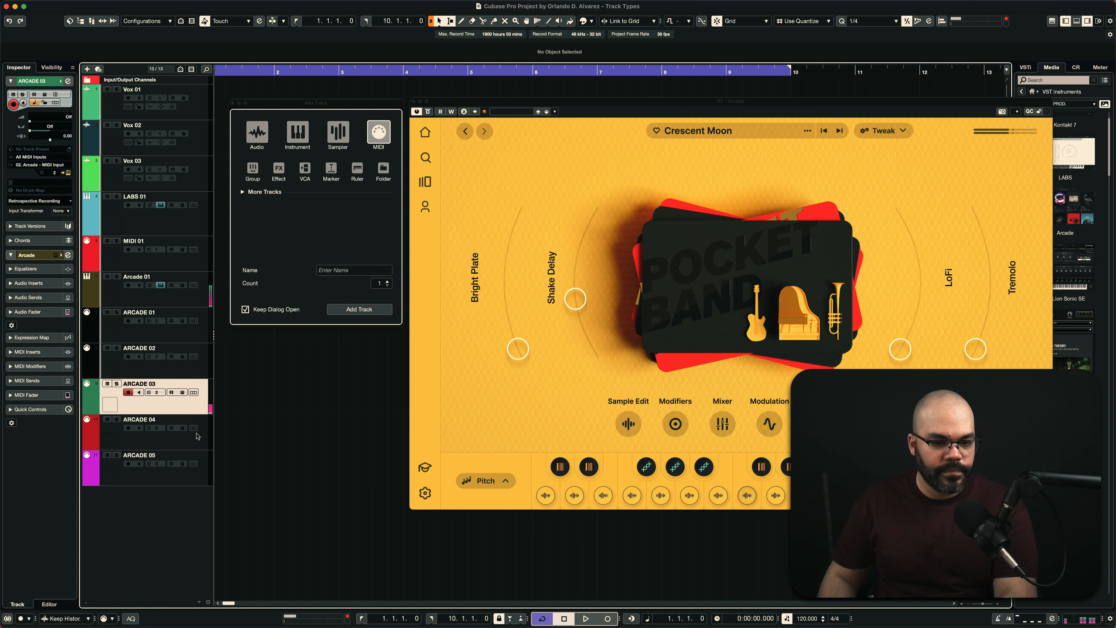
click(195, 442)
click(187, 476)
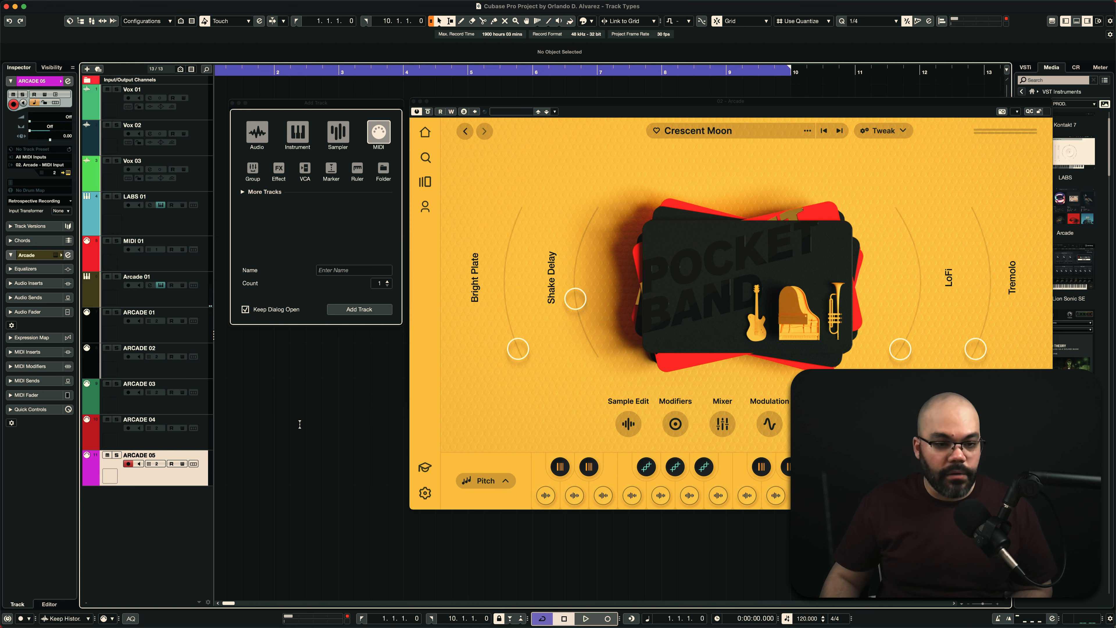
click(193, 339)
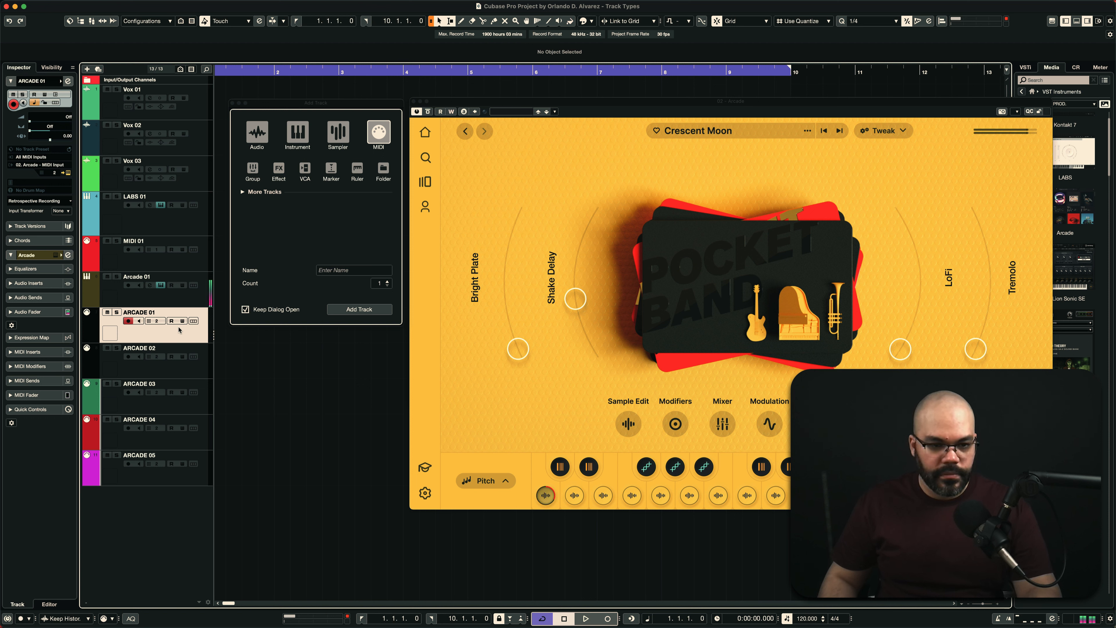
click(191, 363)
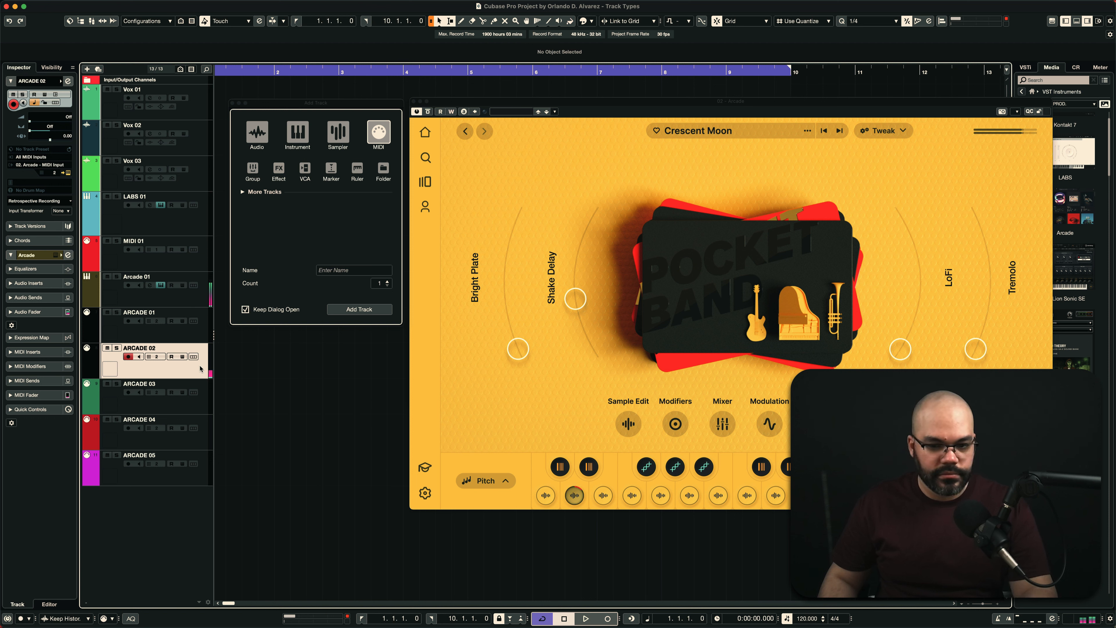
click(202, 402)
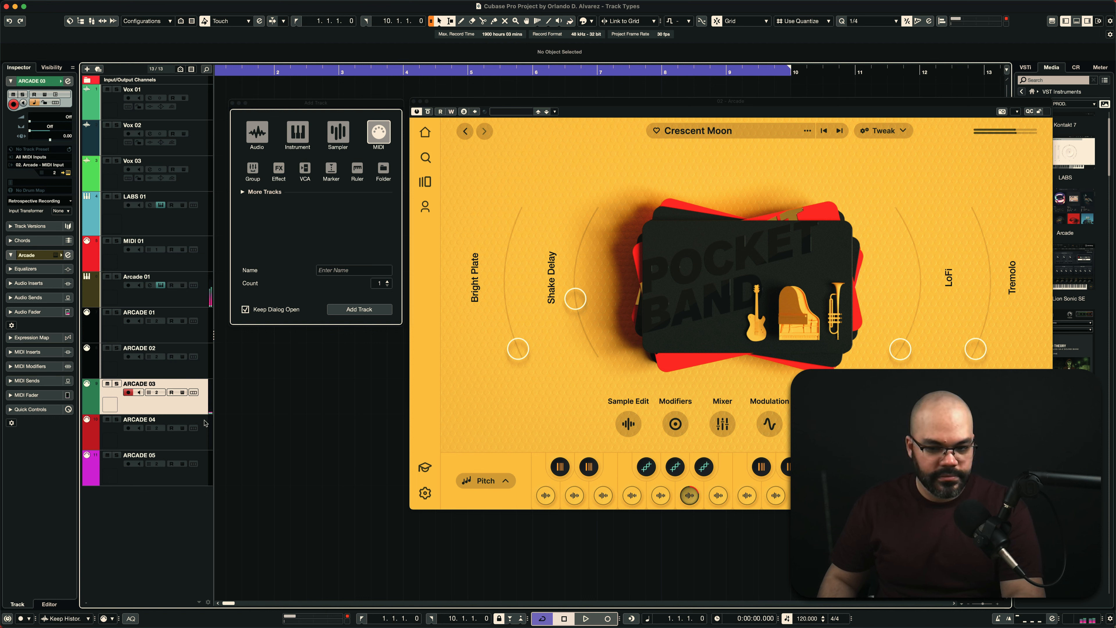
click(201, 445)
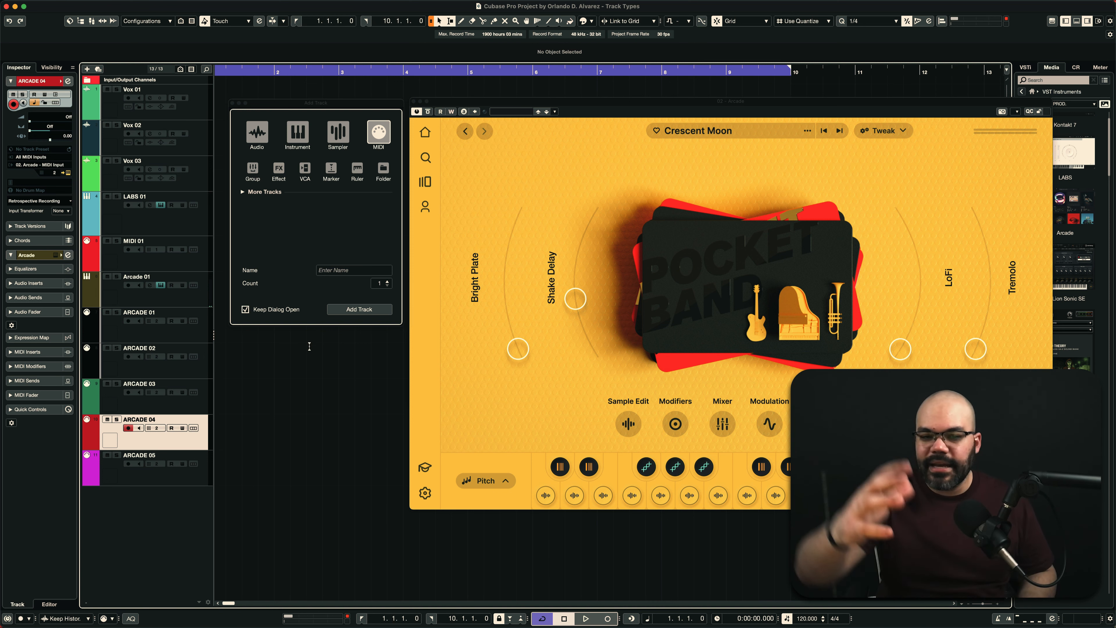
Select the Arcade 01 instrument track and close the Arcade and LABS plug-in windows
click(193, 303)
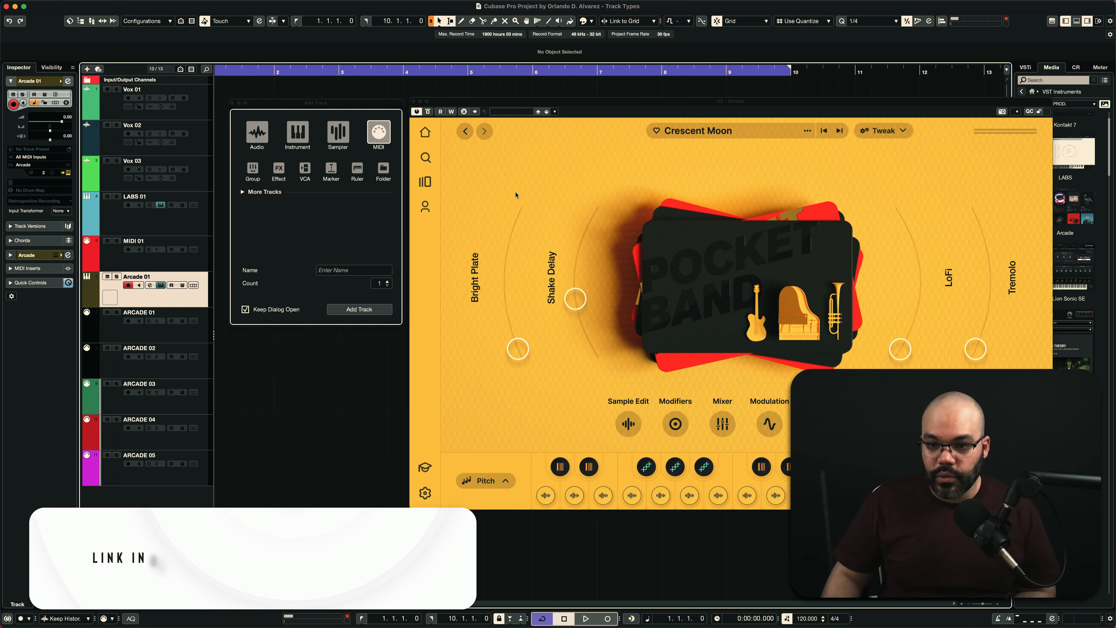
click(414, 103)
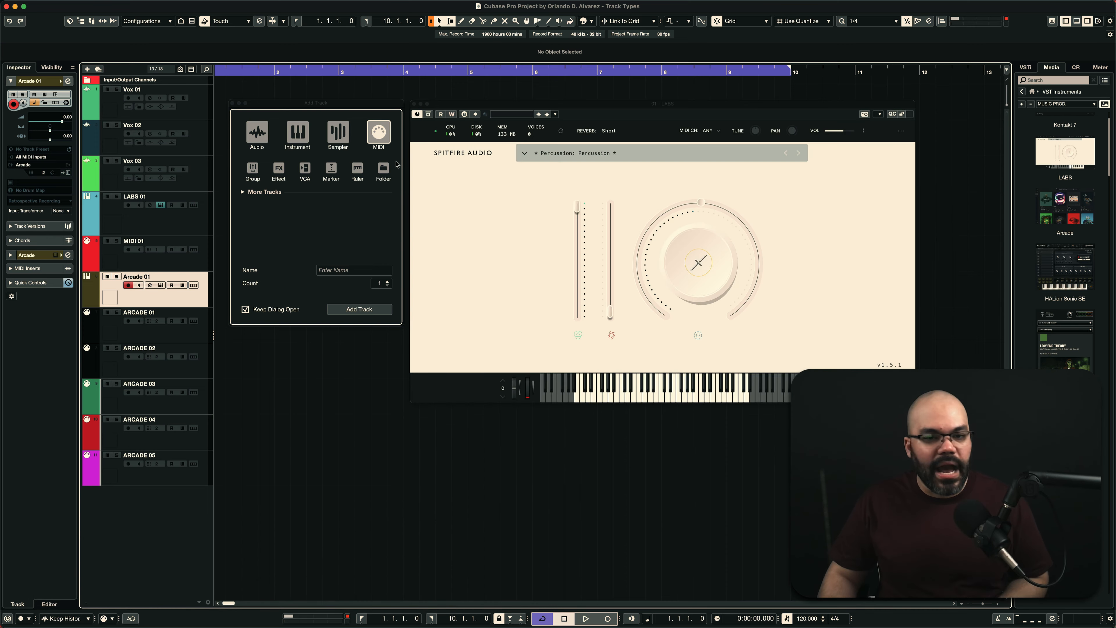
click(414, 104)
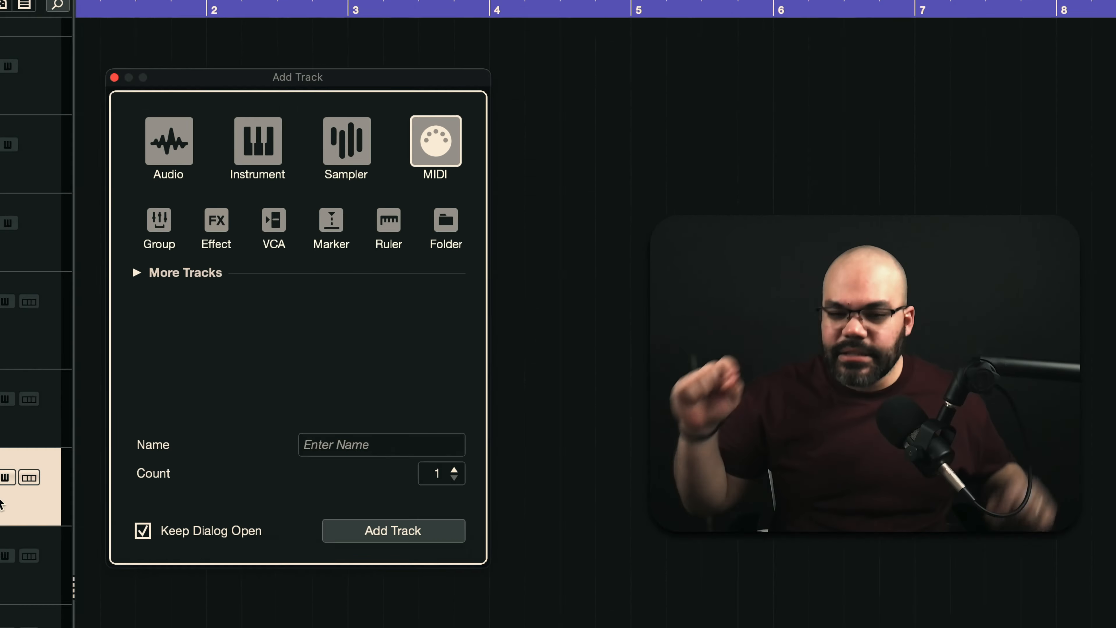